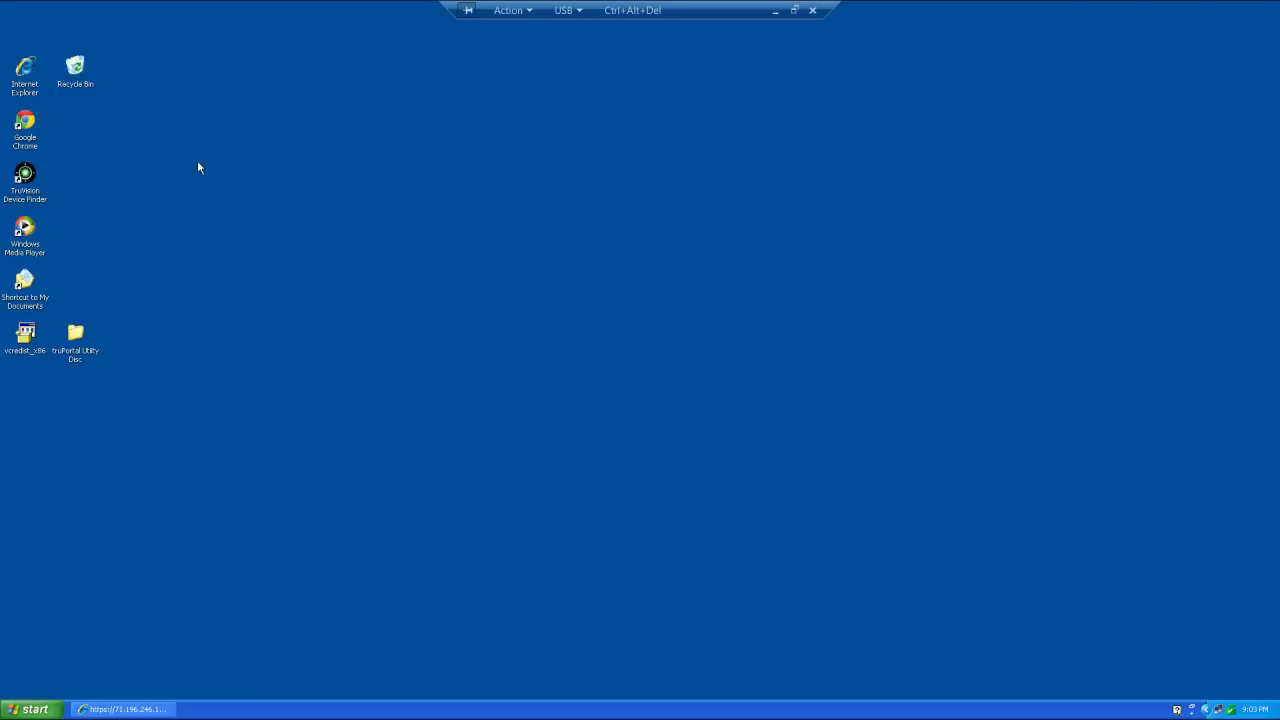
double_click(30, 72)
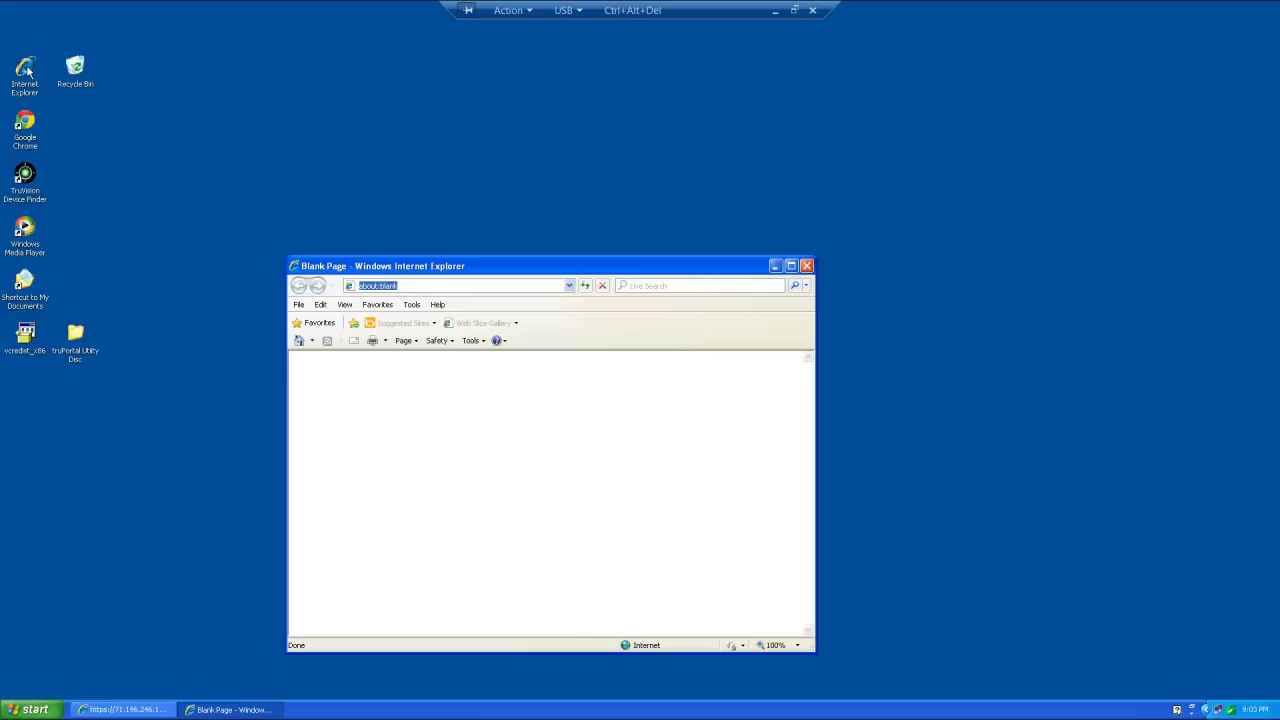
click(790, 266)
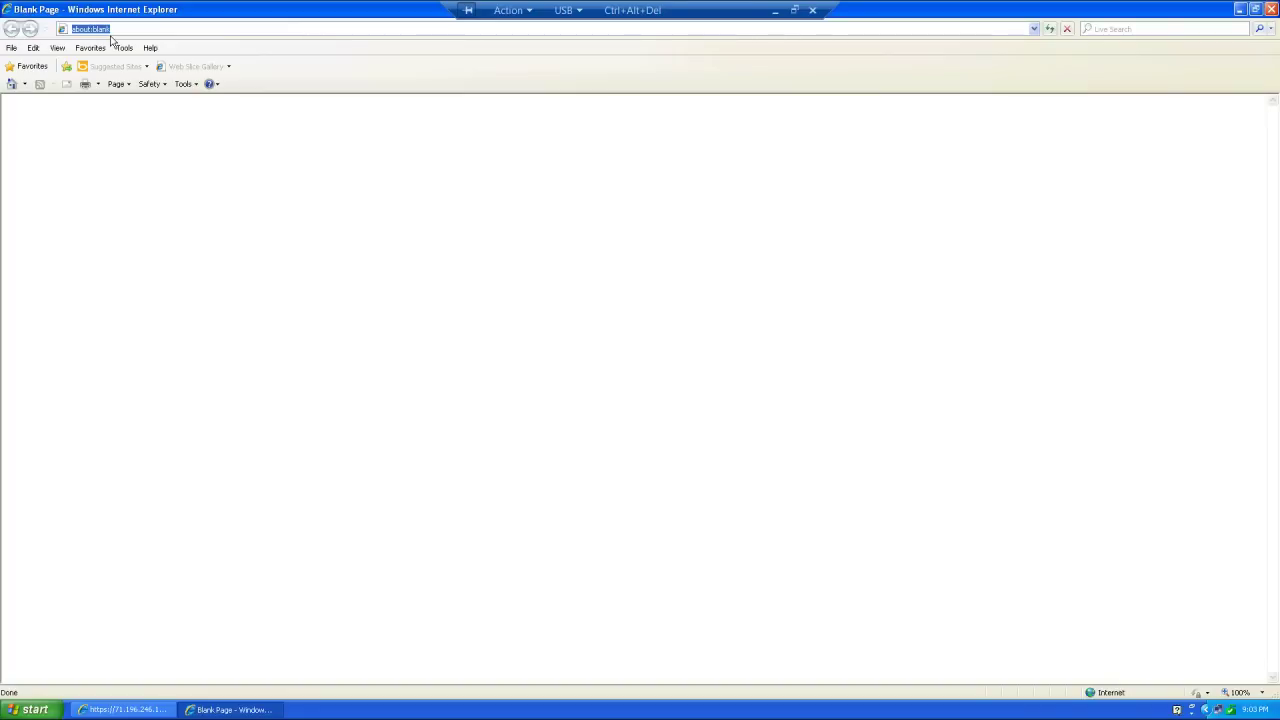
text(71)
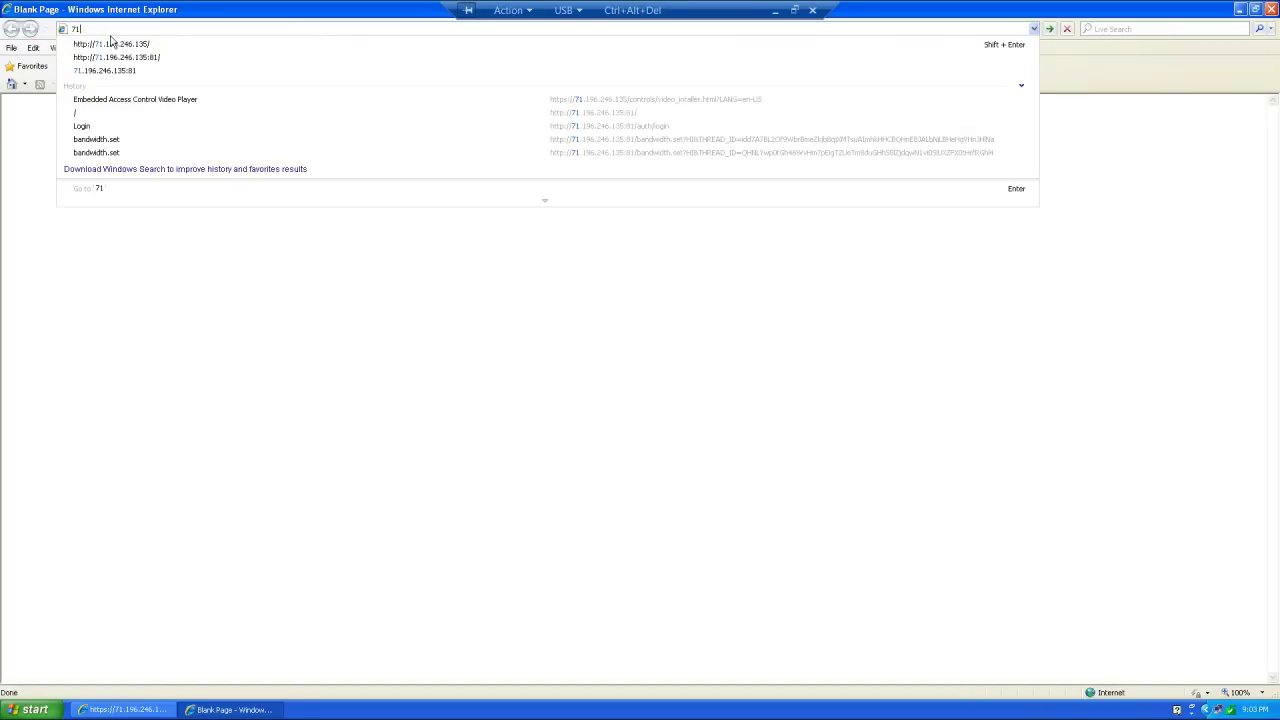
text(.196.246.135)
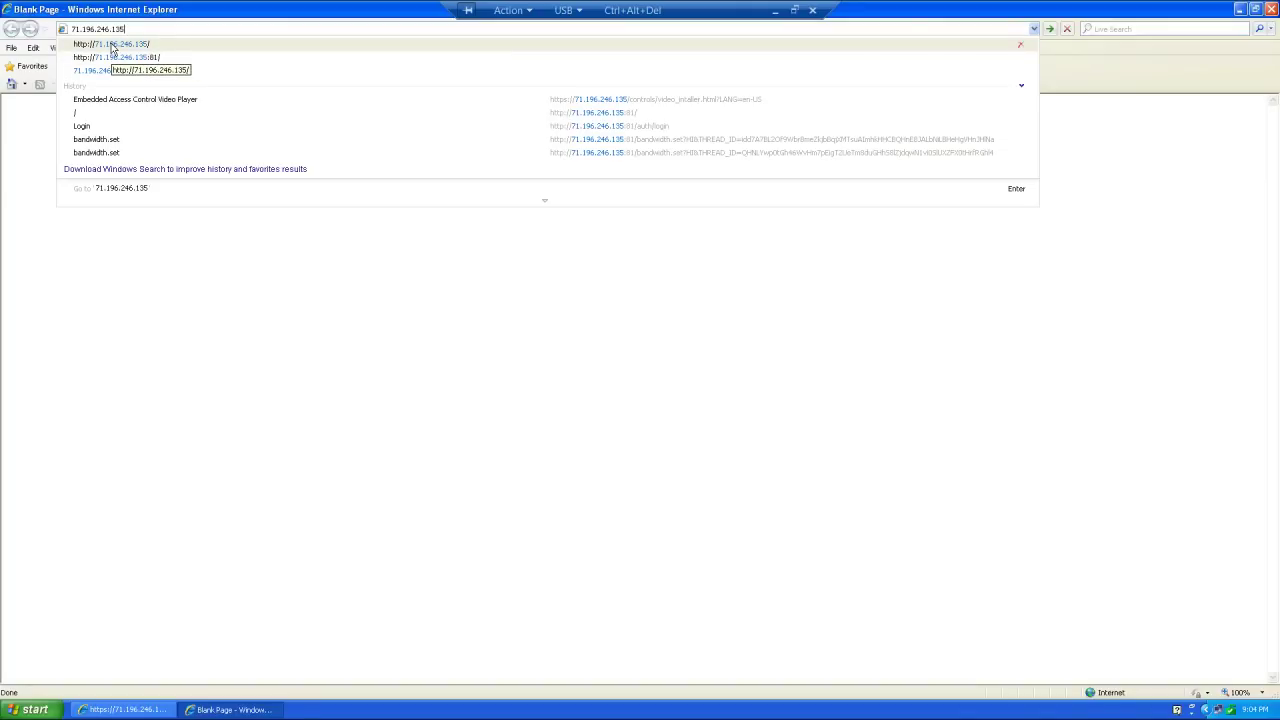
click(113, 45)
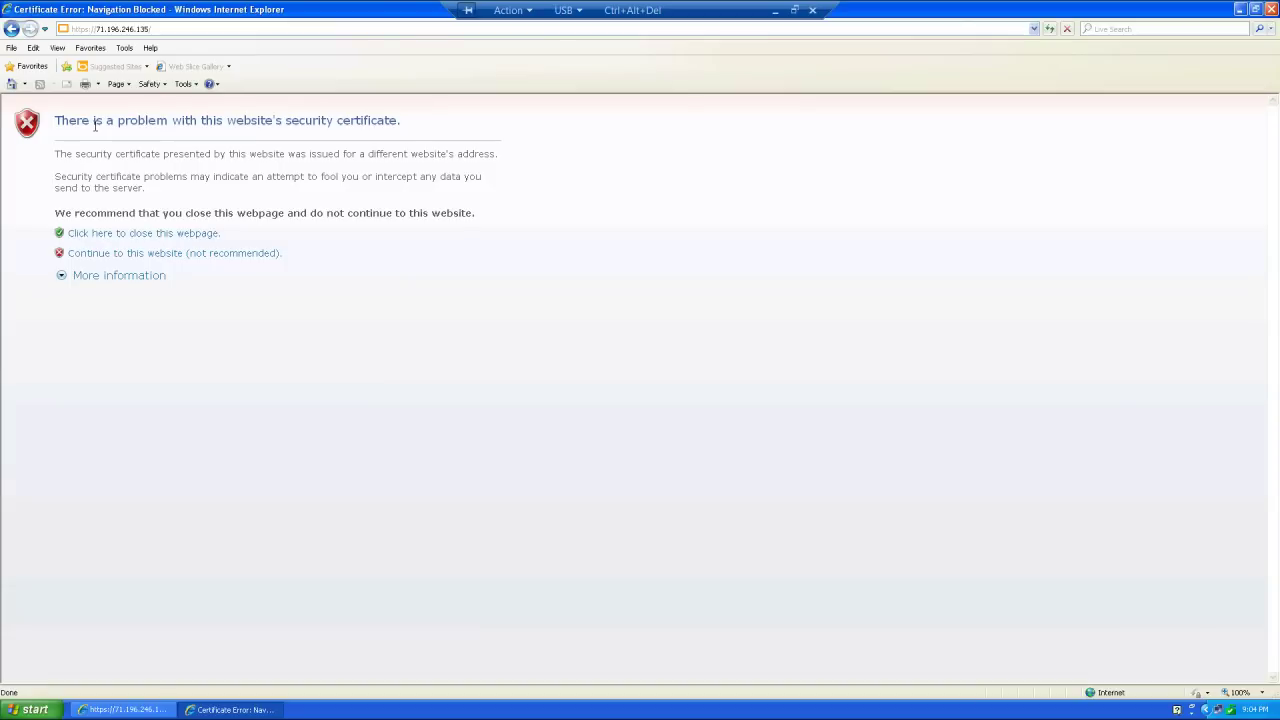
- Continue past the certificate error and log in to TruPortal with the admin credentials
click(124, 256)
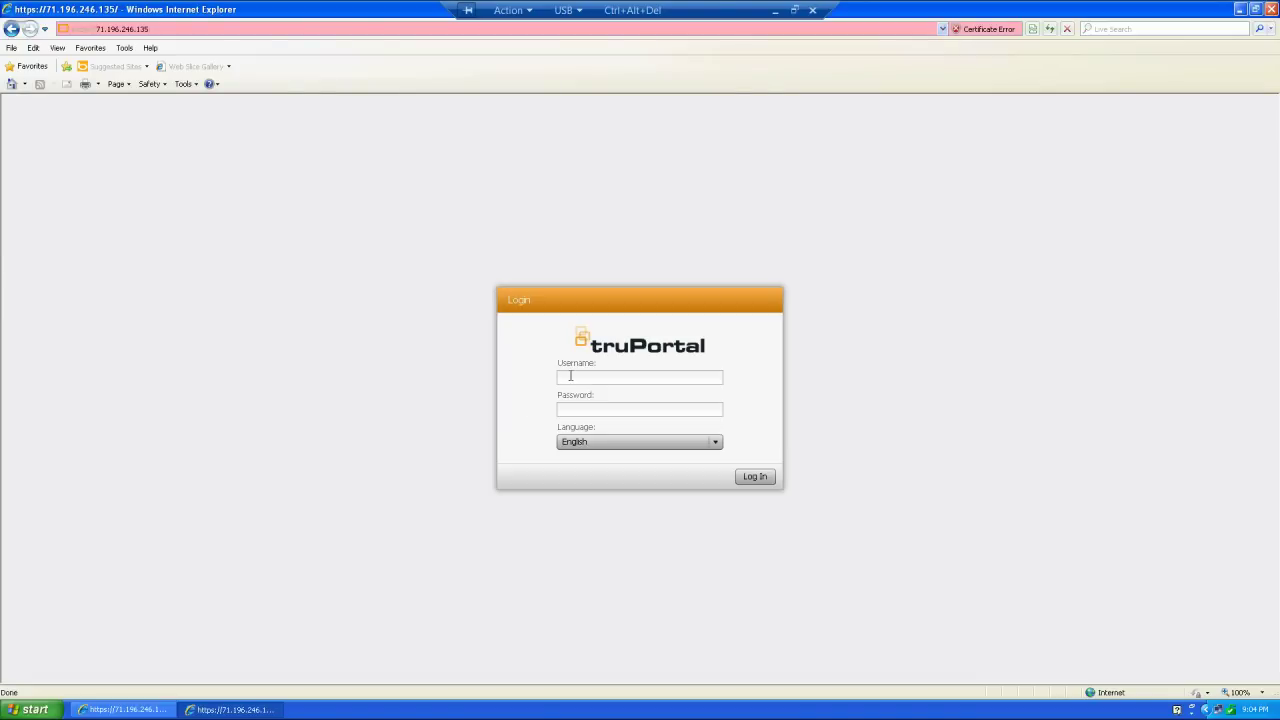
text(dm)
text(ad)
key(Return)
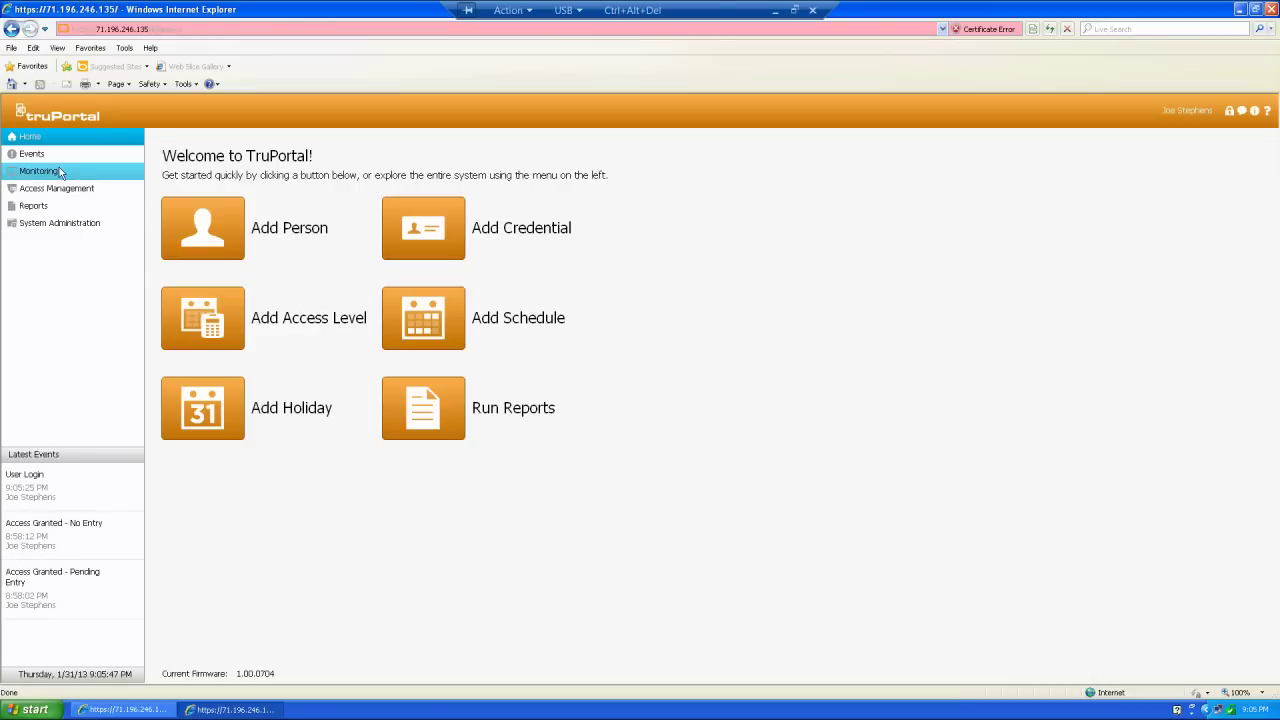
click(12, 48)
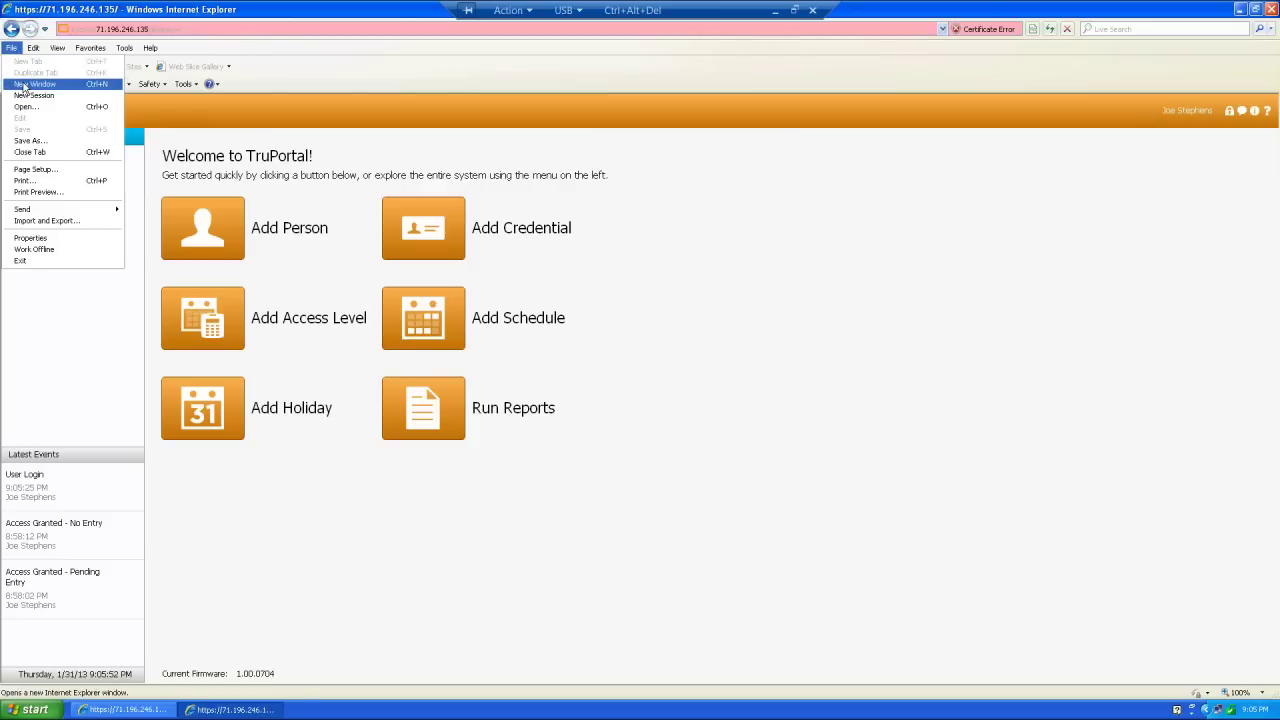
click(26, 84)
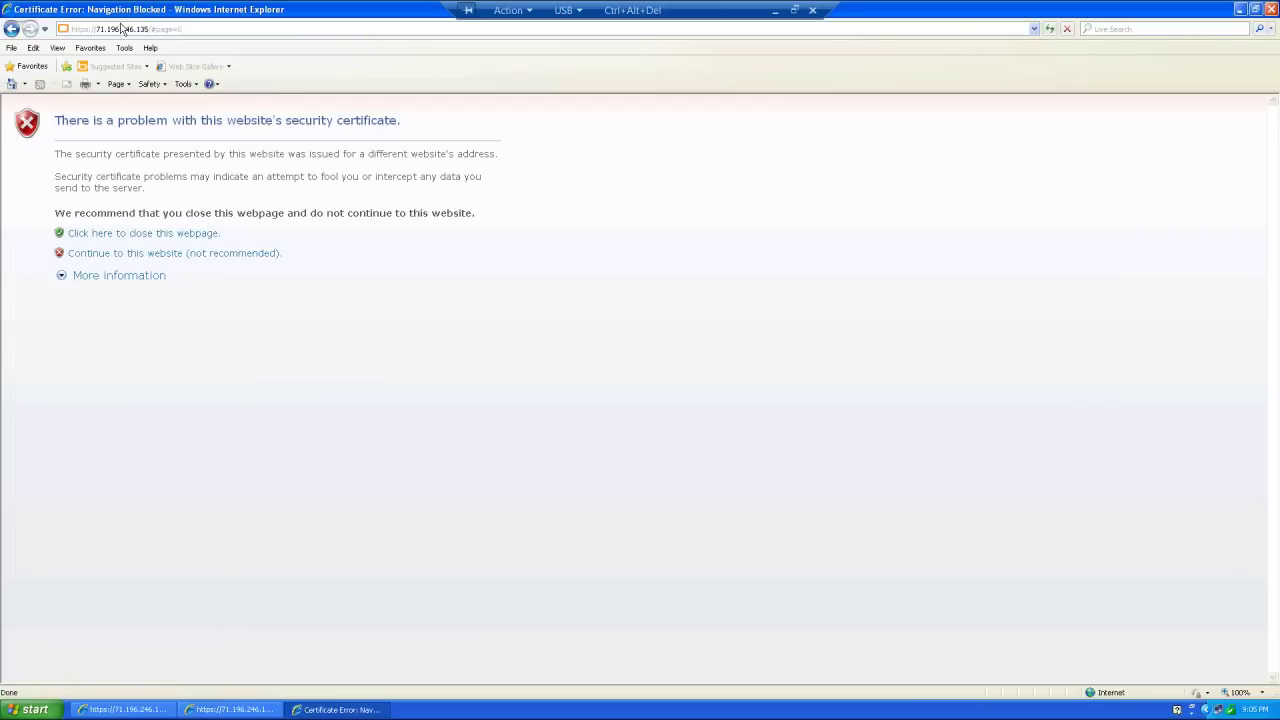
click(123, 30)
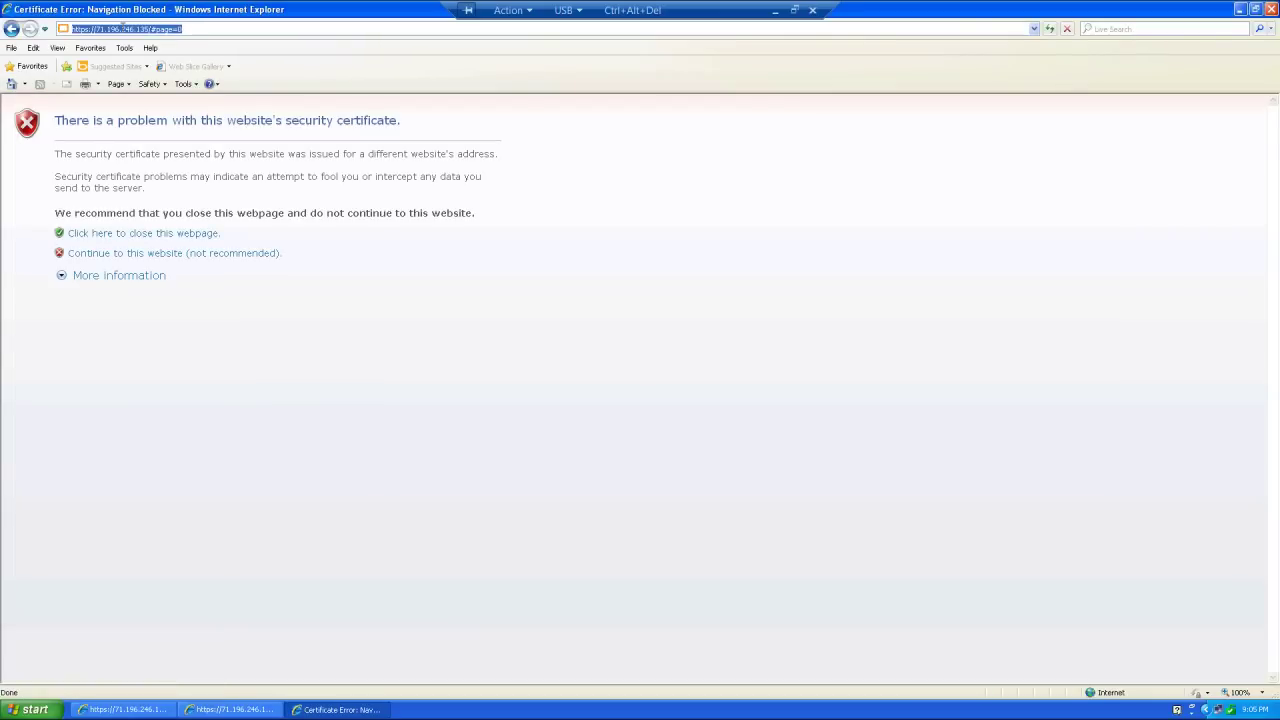
text(7)
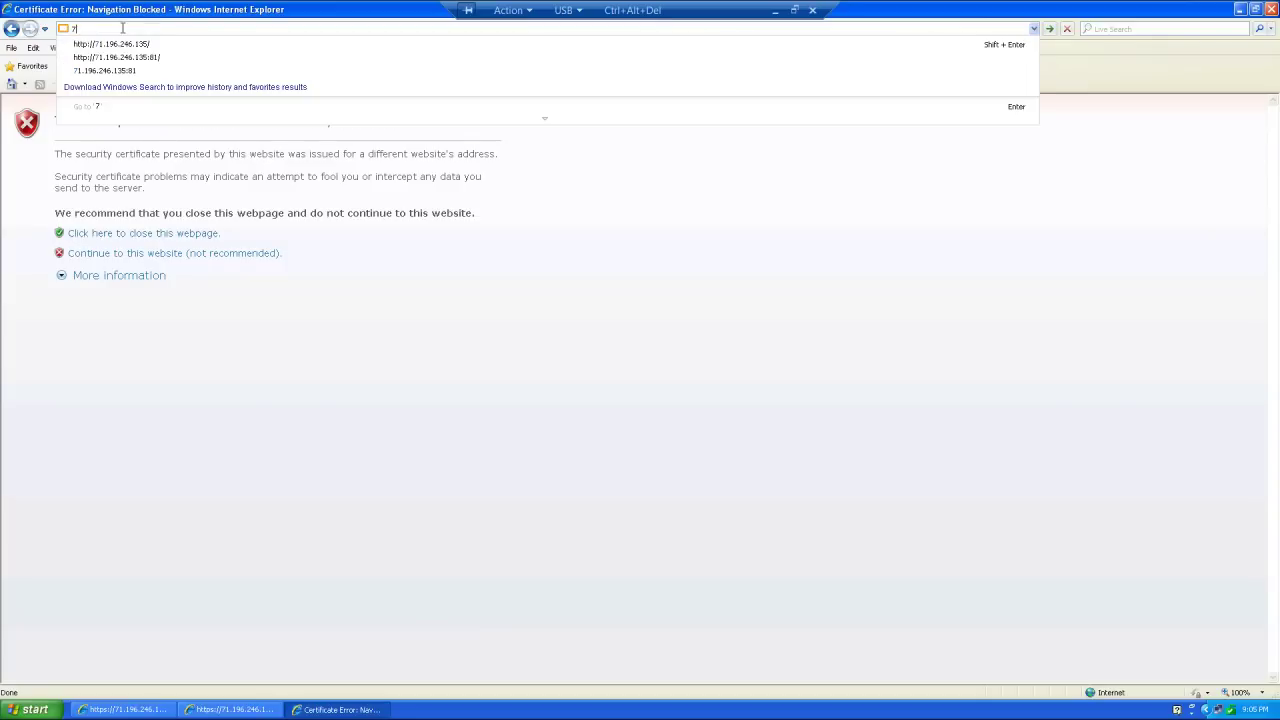
text(1.196)
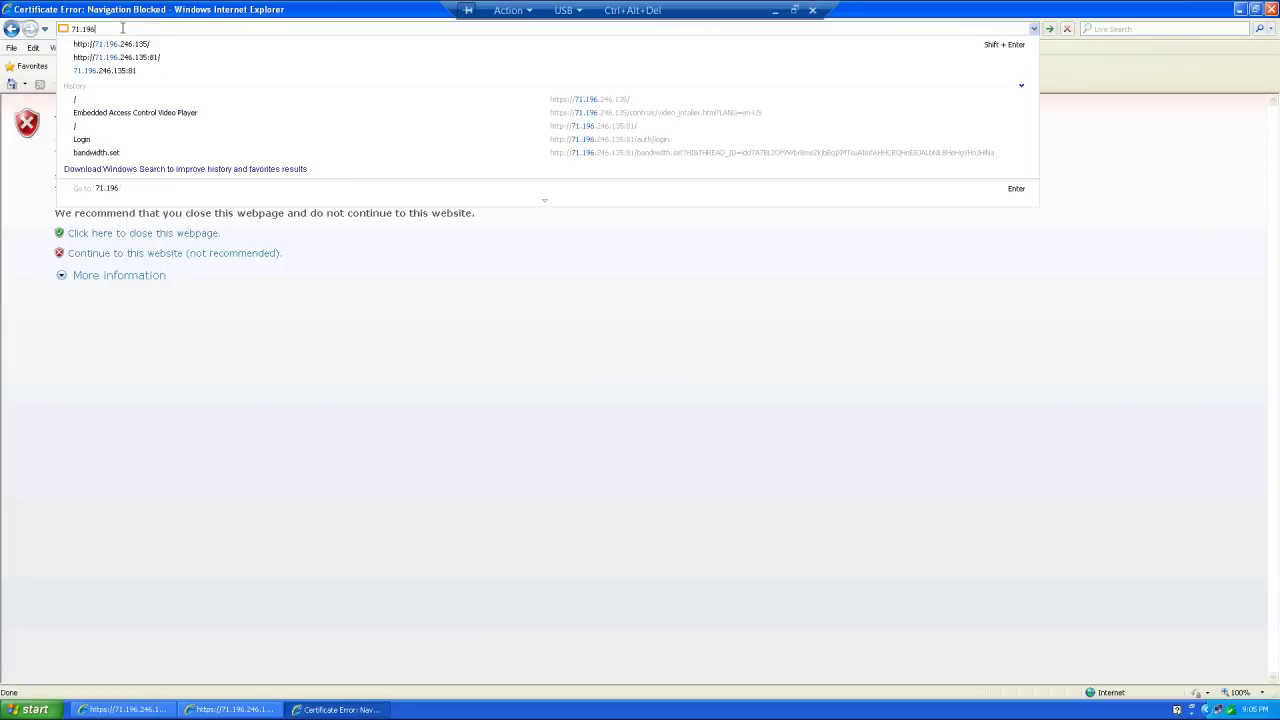
text(.246.135)
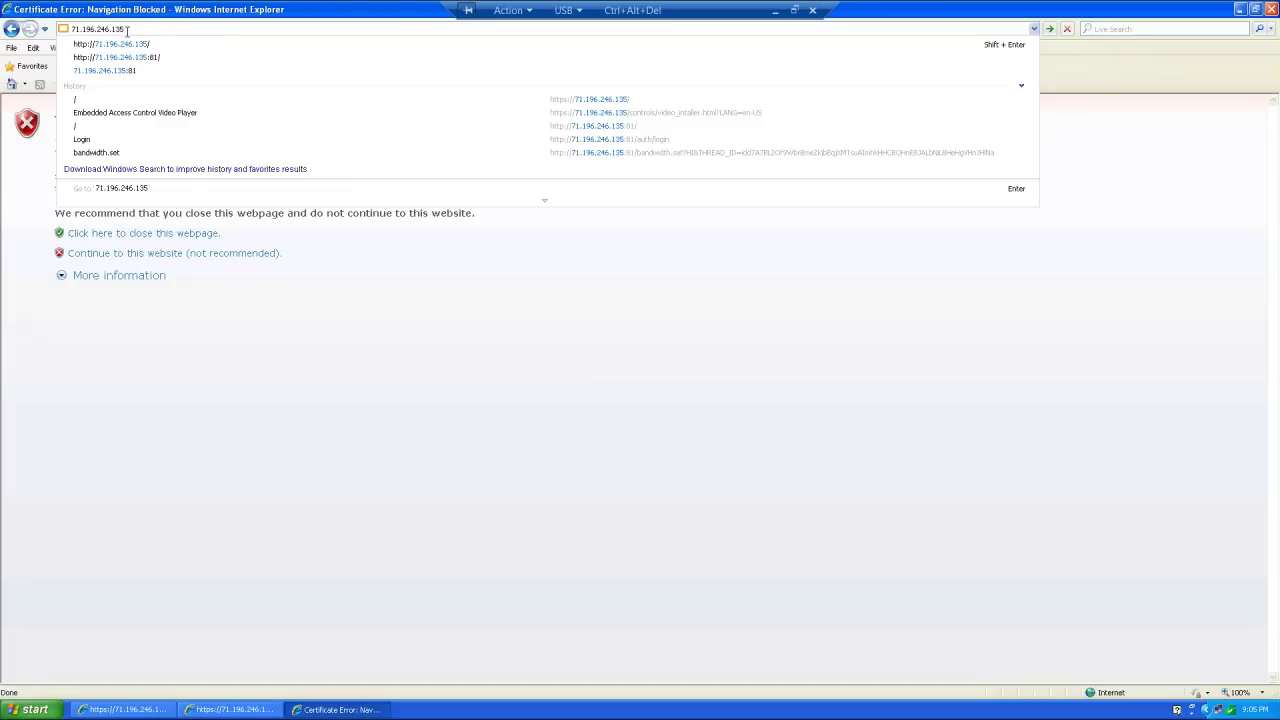
text(:)
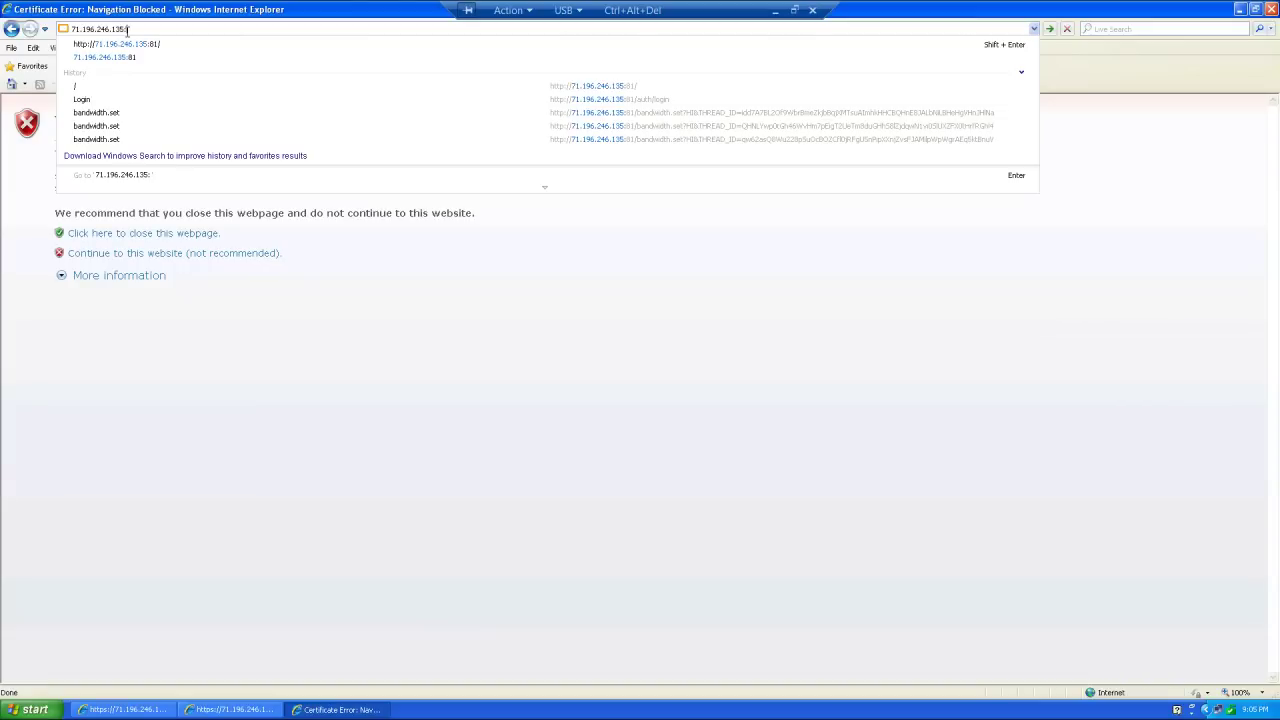
text(81)
click(143, 45)
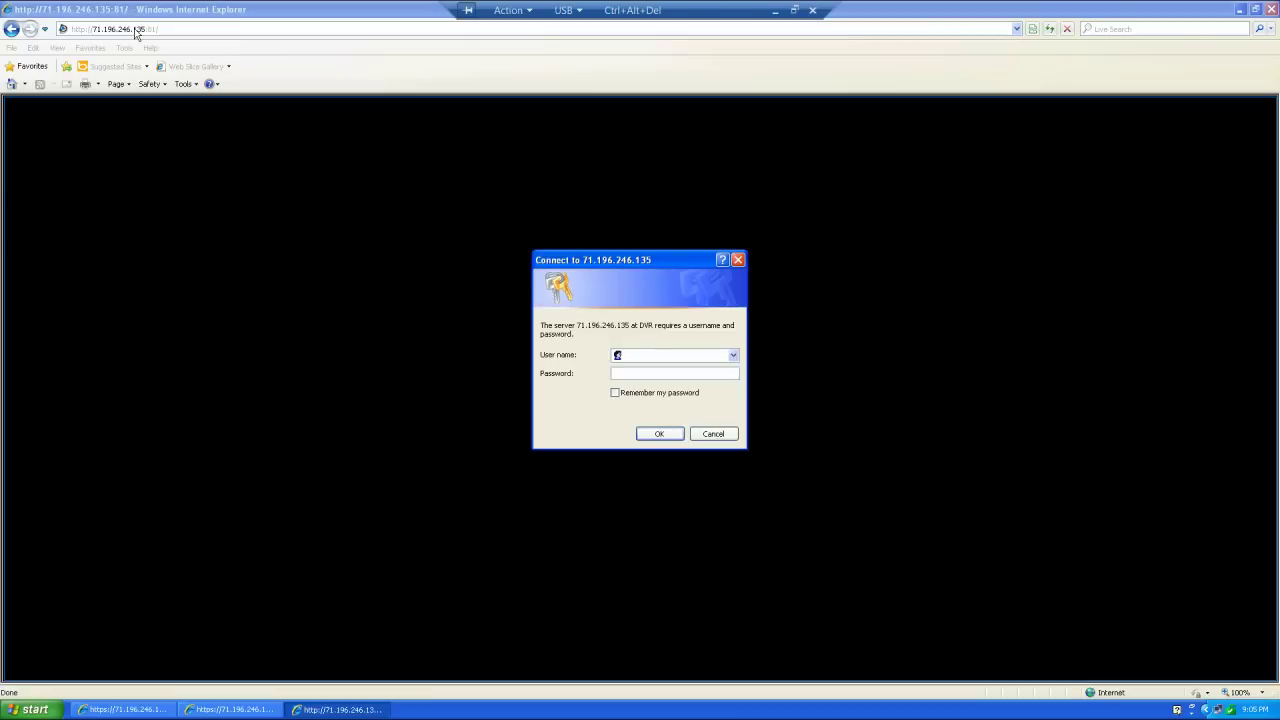
text(admin***)
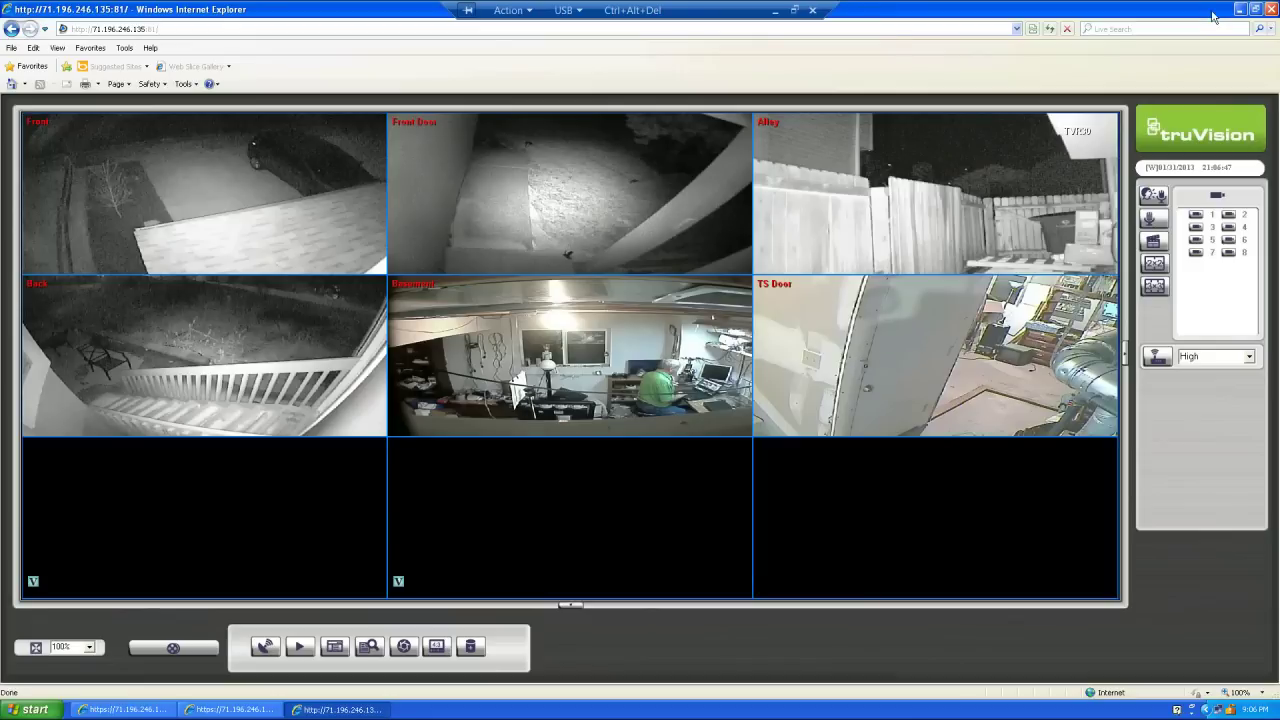
- Close the DVR viewer and open System Administration > Devices in TruPortal
click(1271, 9)
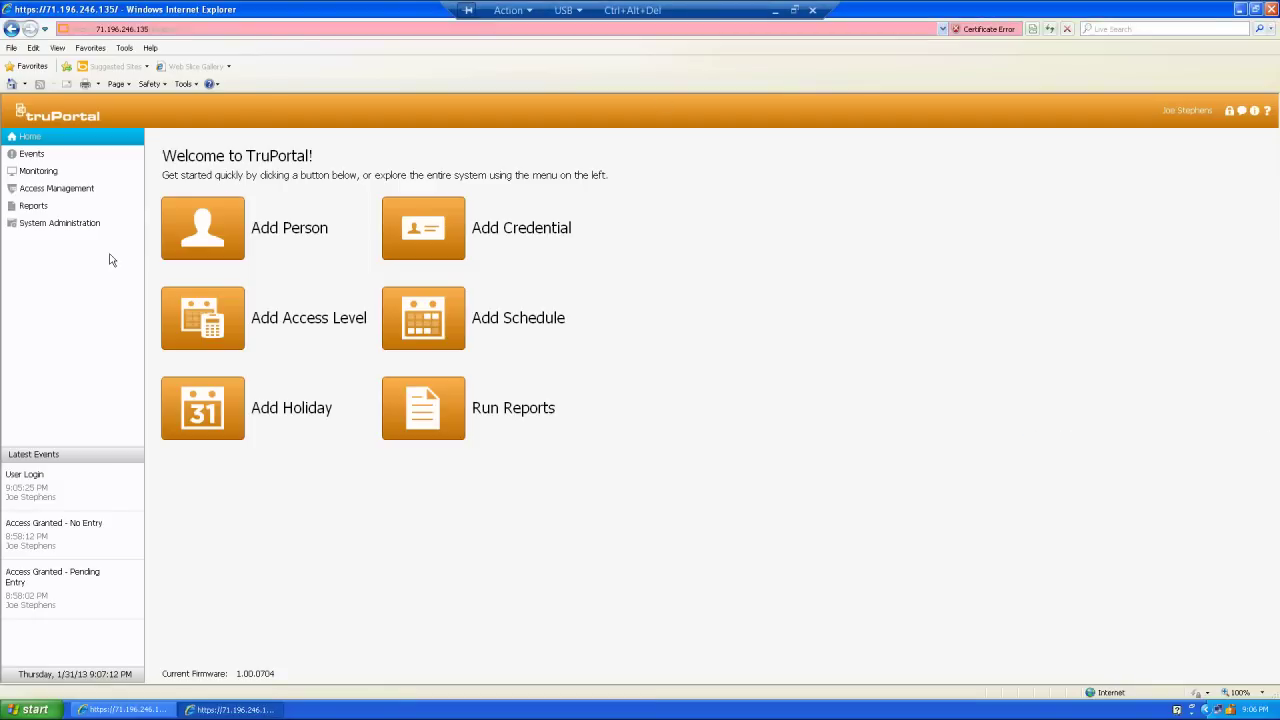
click(50, 225)
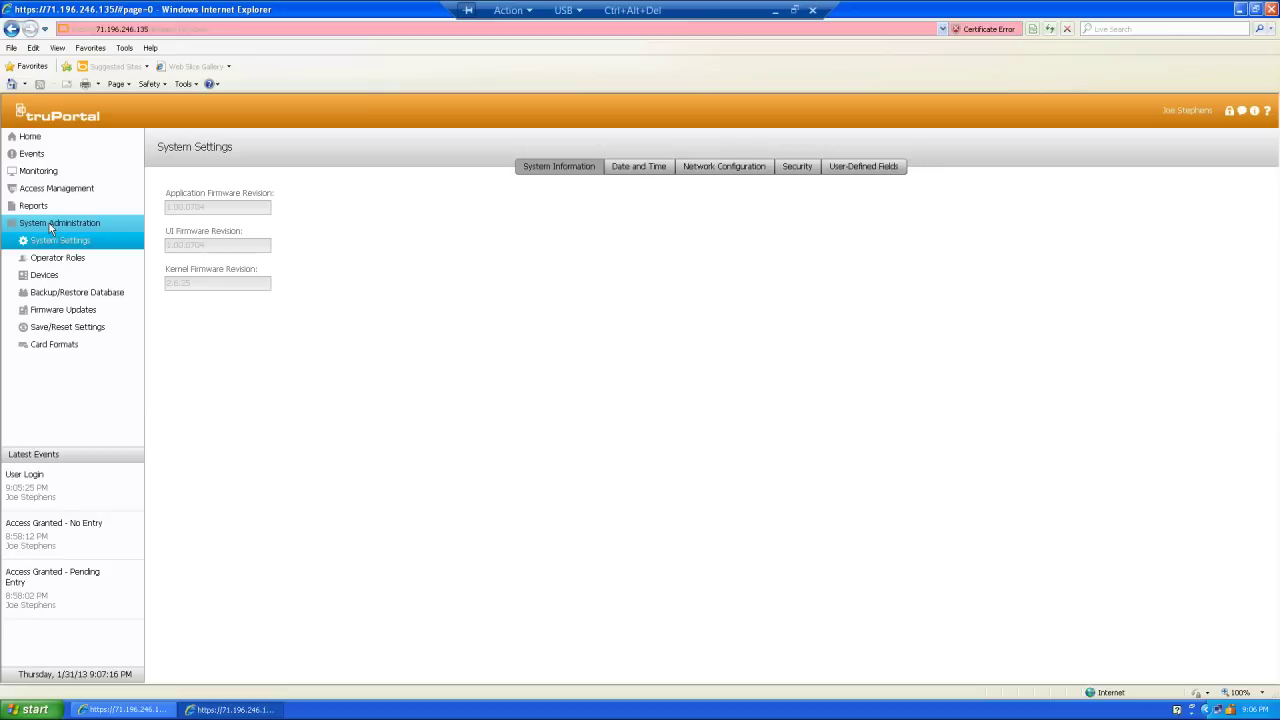
click(45, 277)
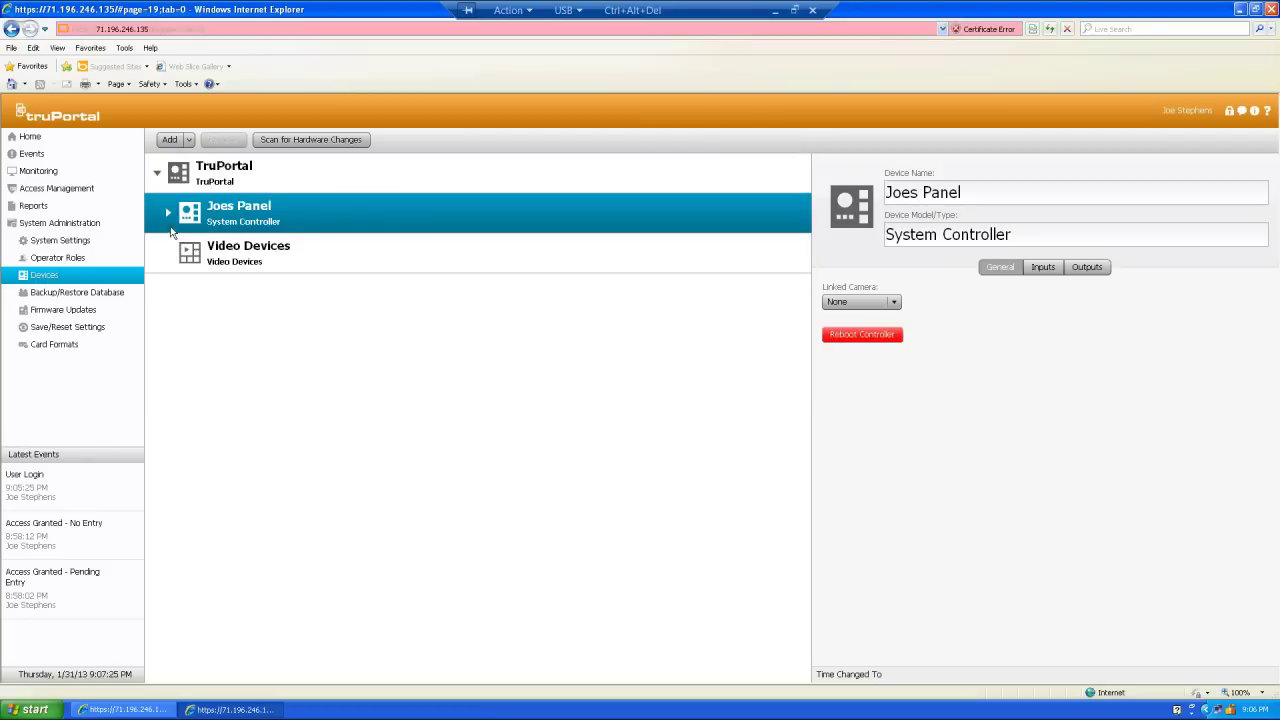
- Expand the controller, Door Controller 8888, Front Door and Secret Door, then select Video Devices
click(168, 213)
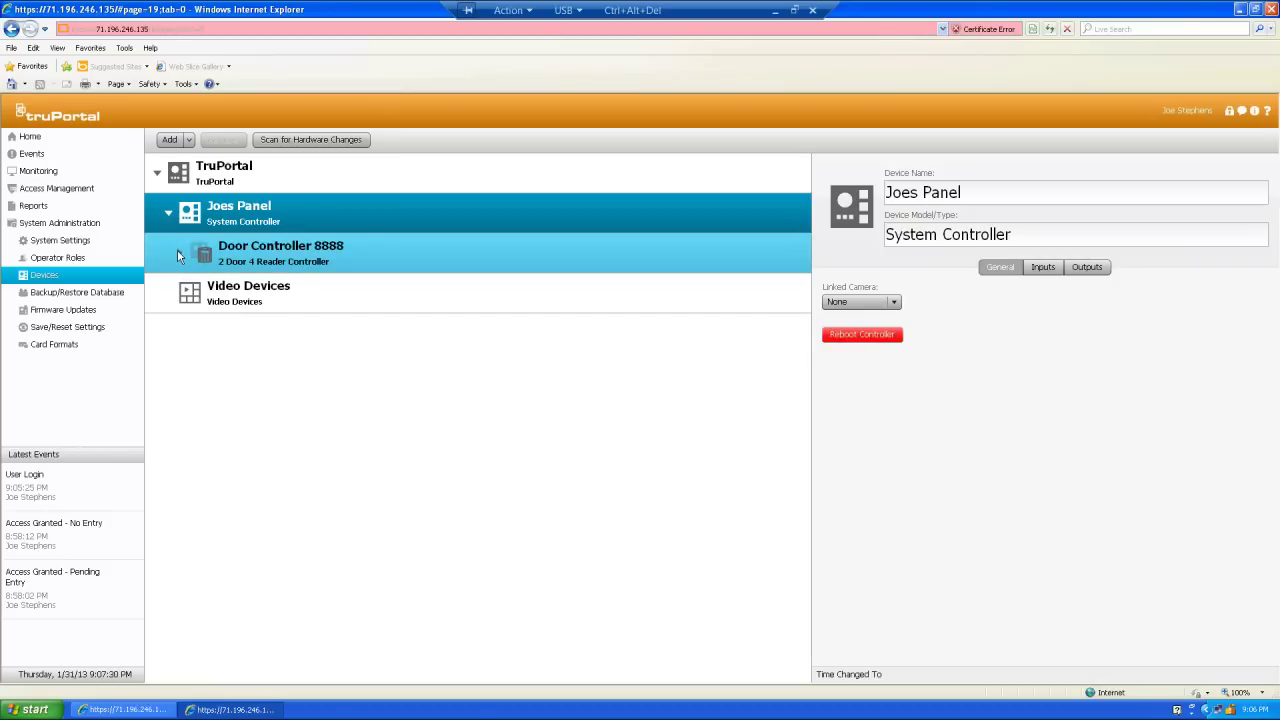
click(177, 252)
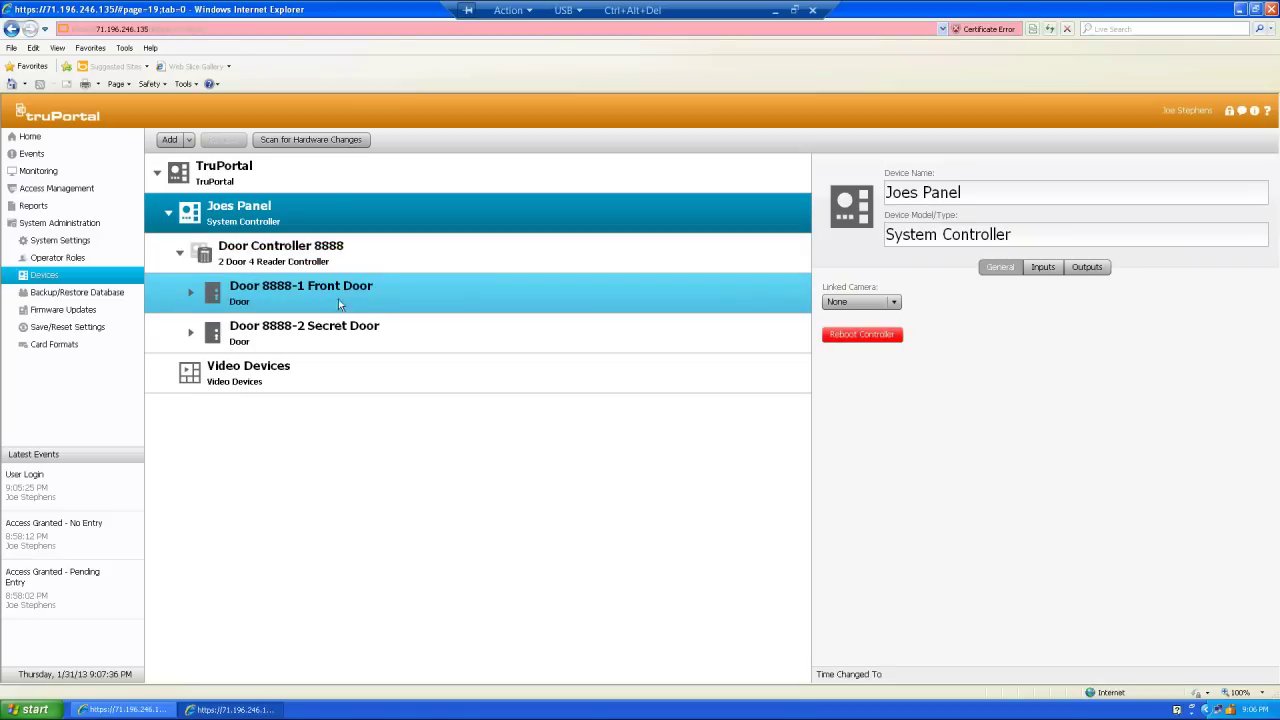
click(191, 296)
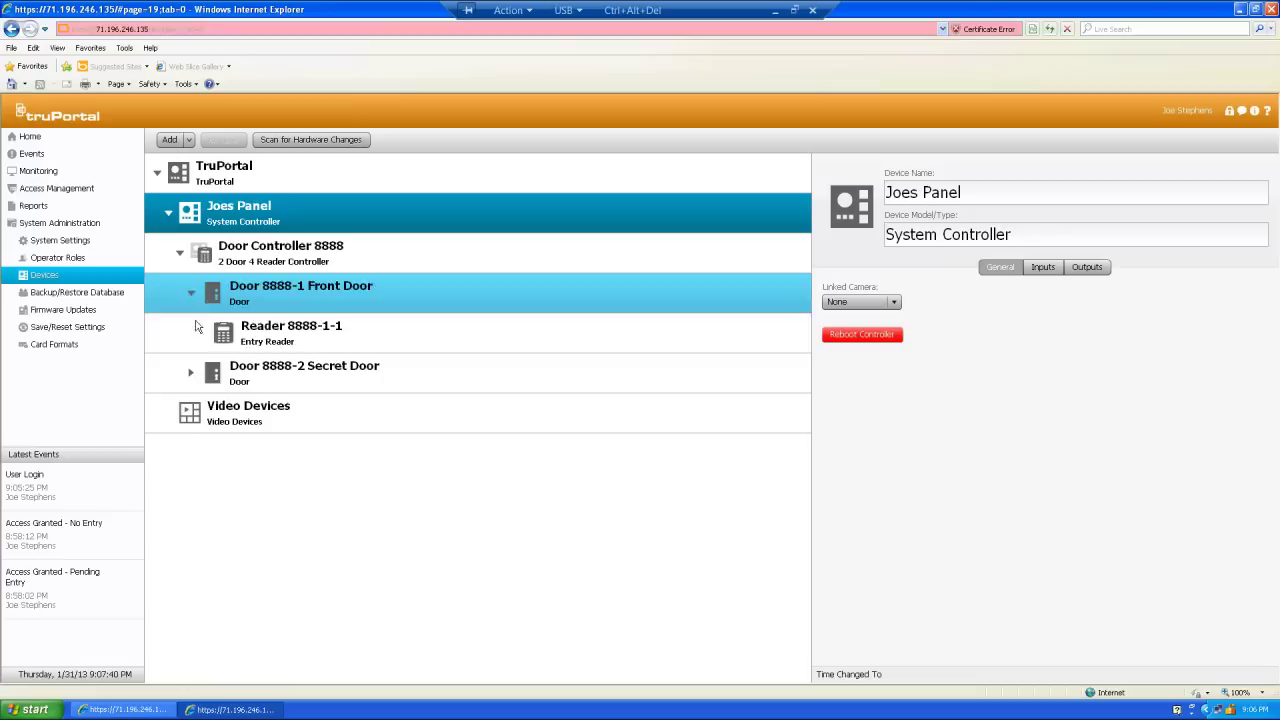
click(192, 375)
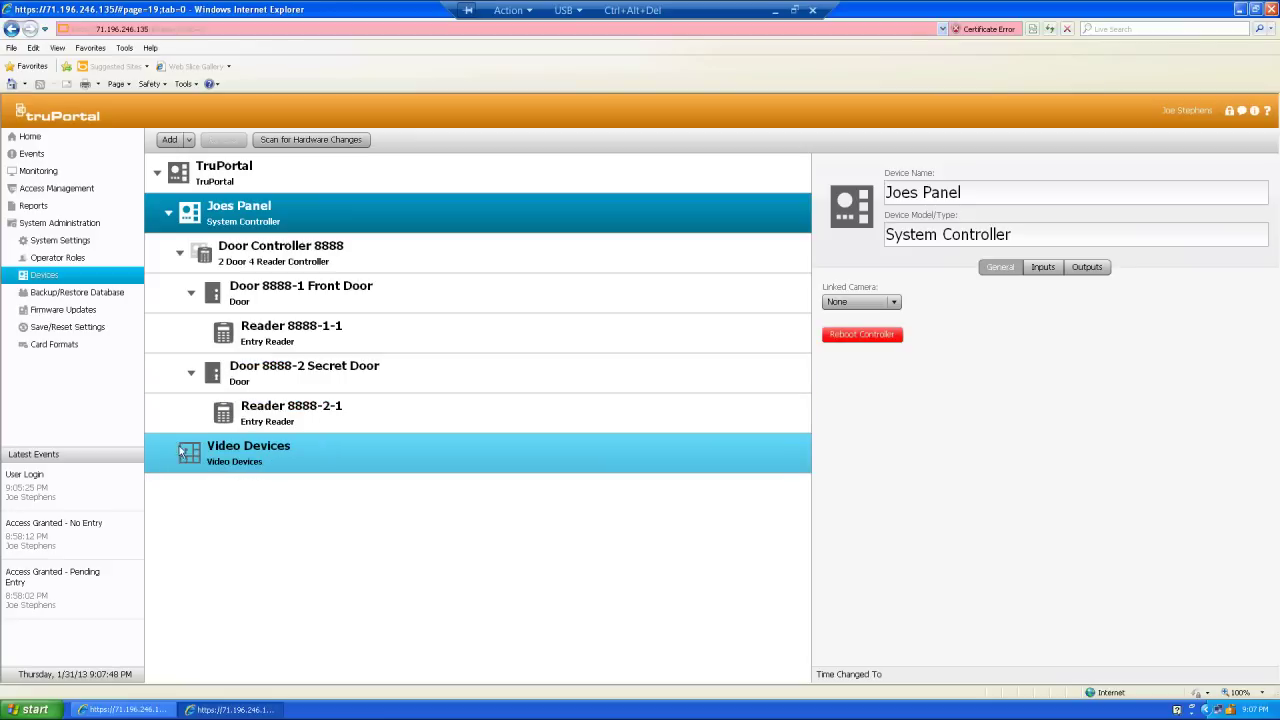
click(188, 452)
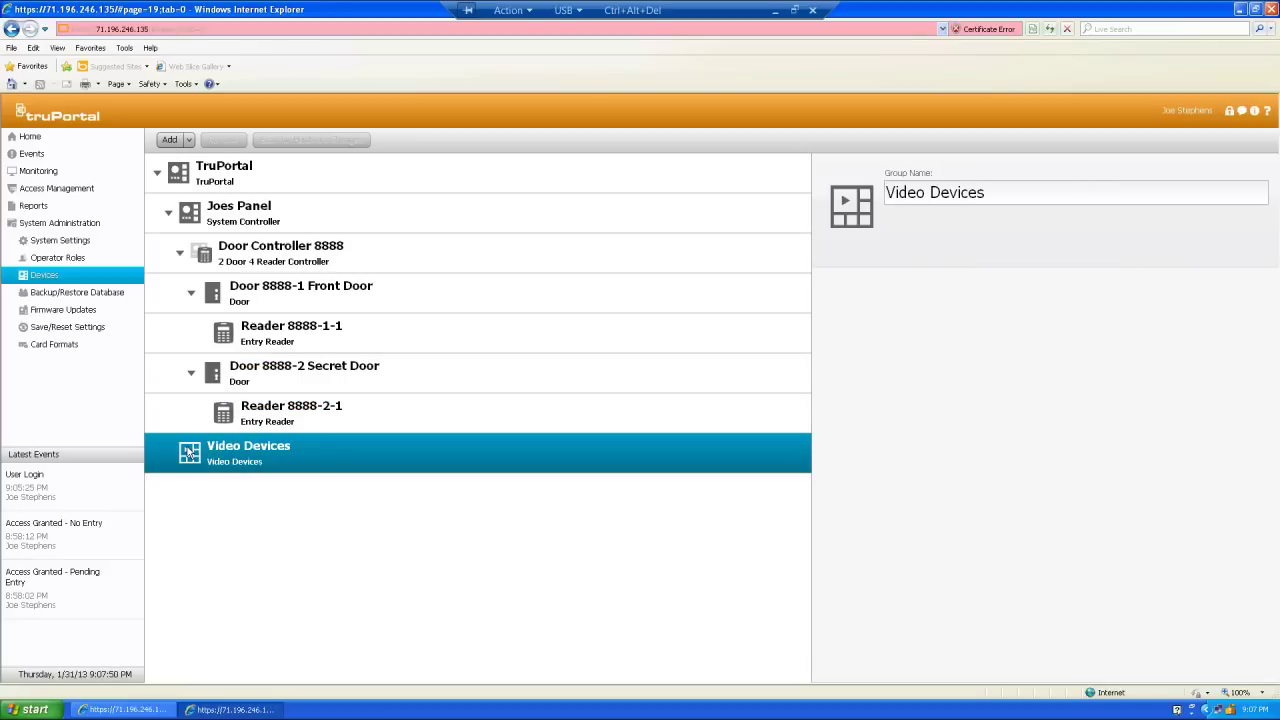
- Add a TVR30 recorder under Video Devices and name it Office TVR30
click(190, 140)
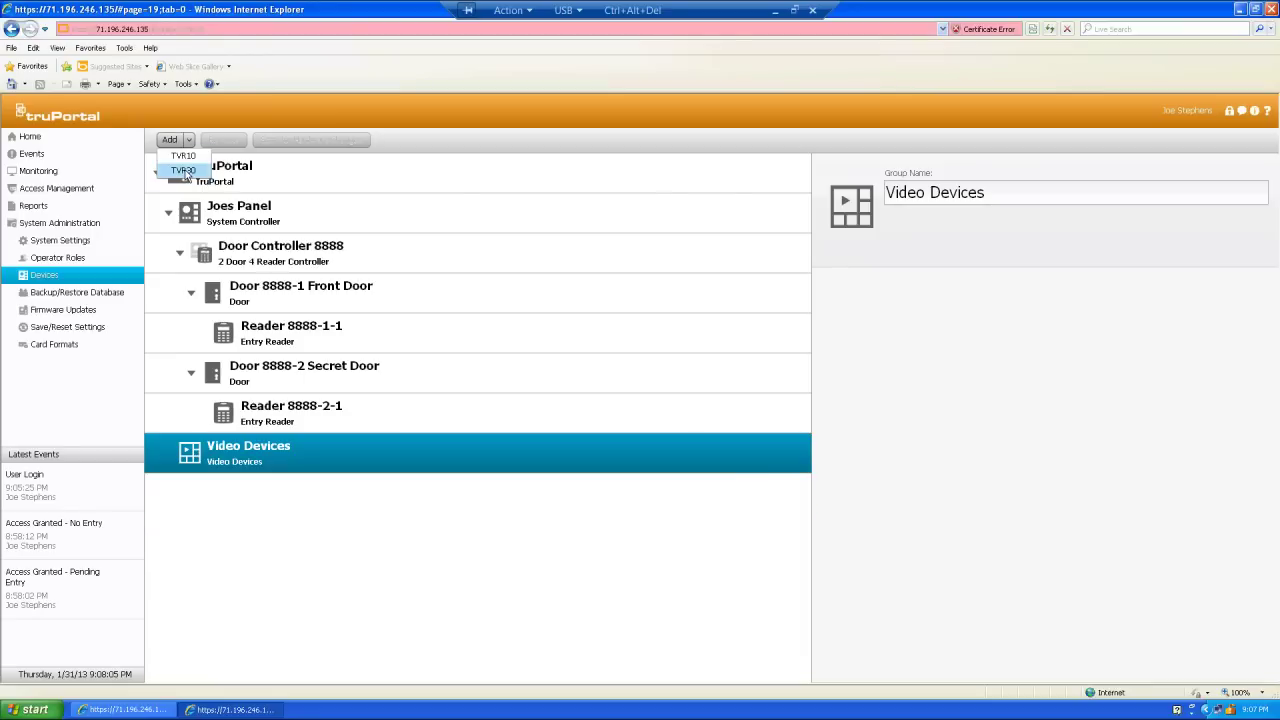
click(184, 171)
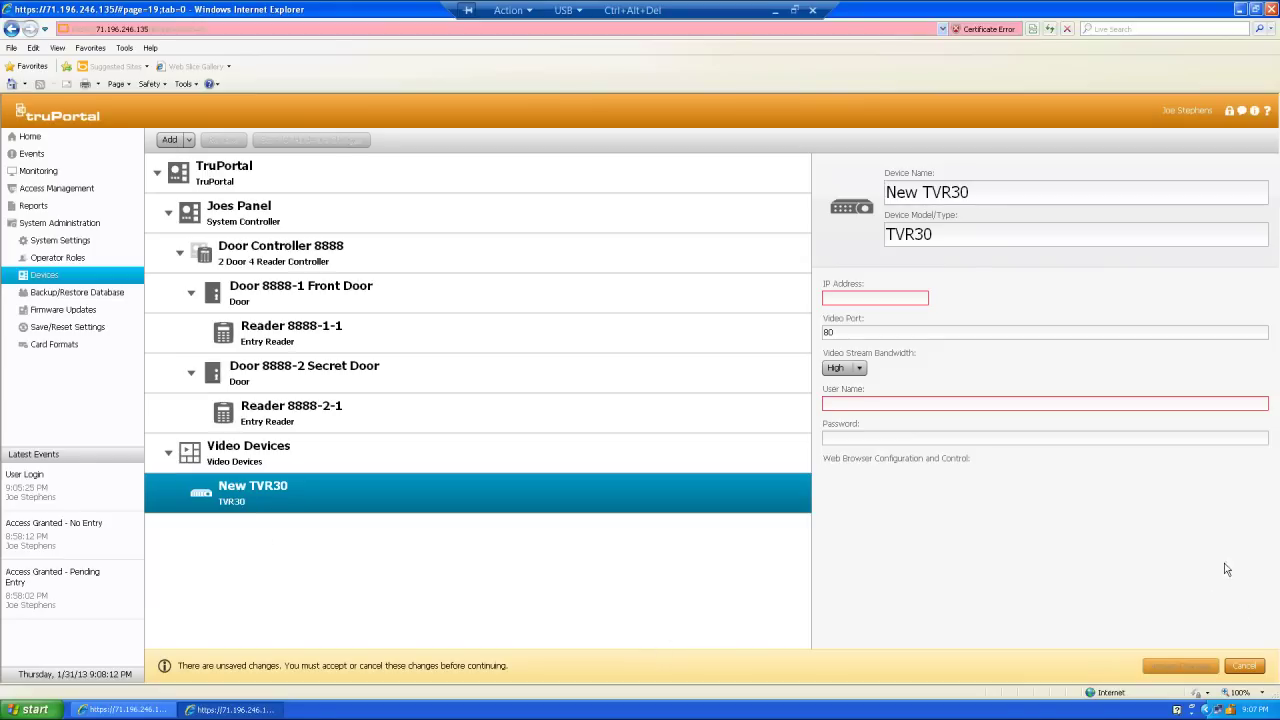
click(977, 189)
drag(977, 189, 866, 207)
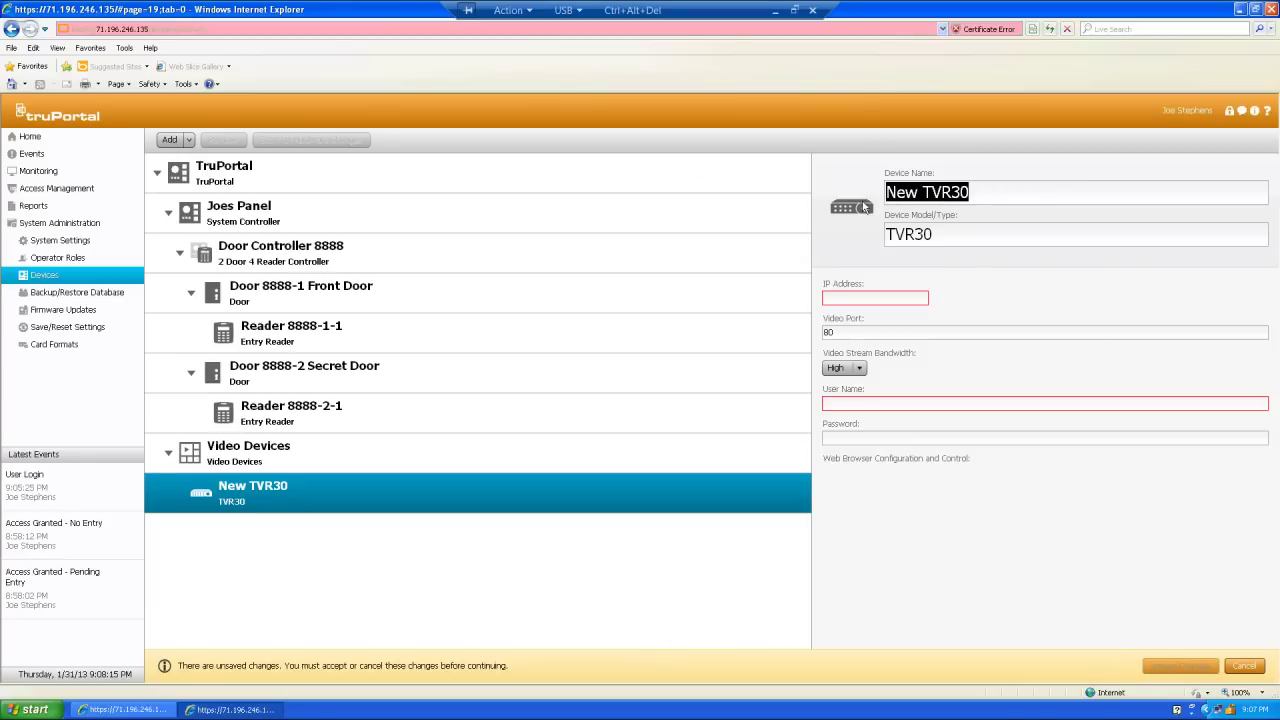
text(Of)
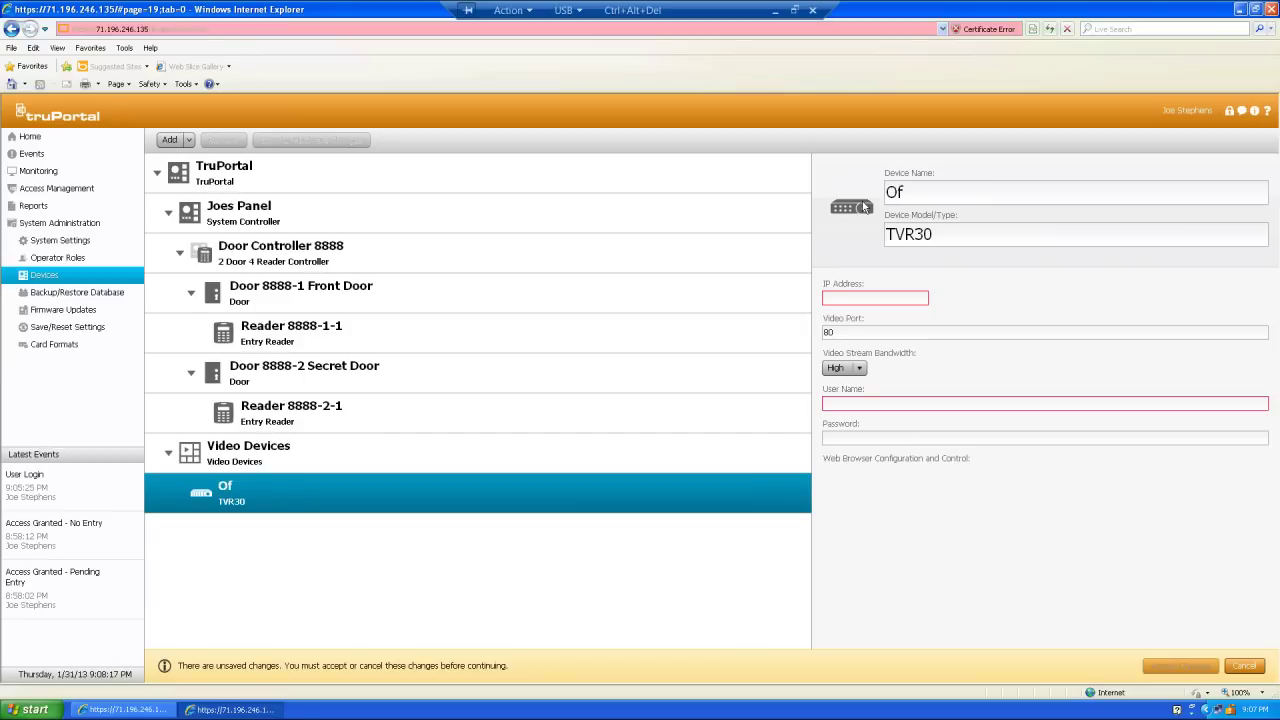
text(fice TVR30)
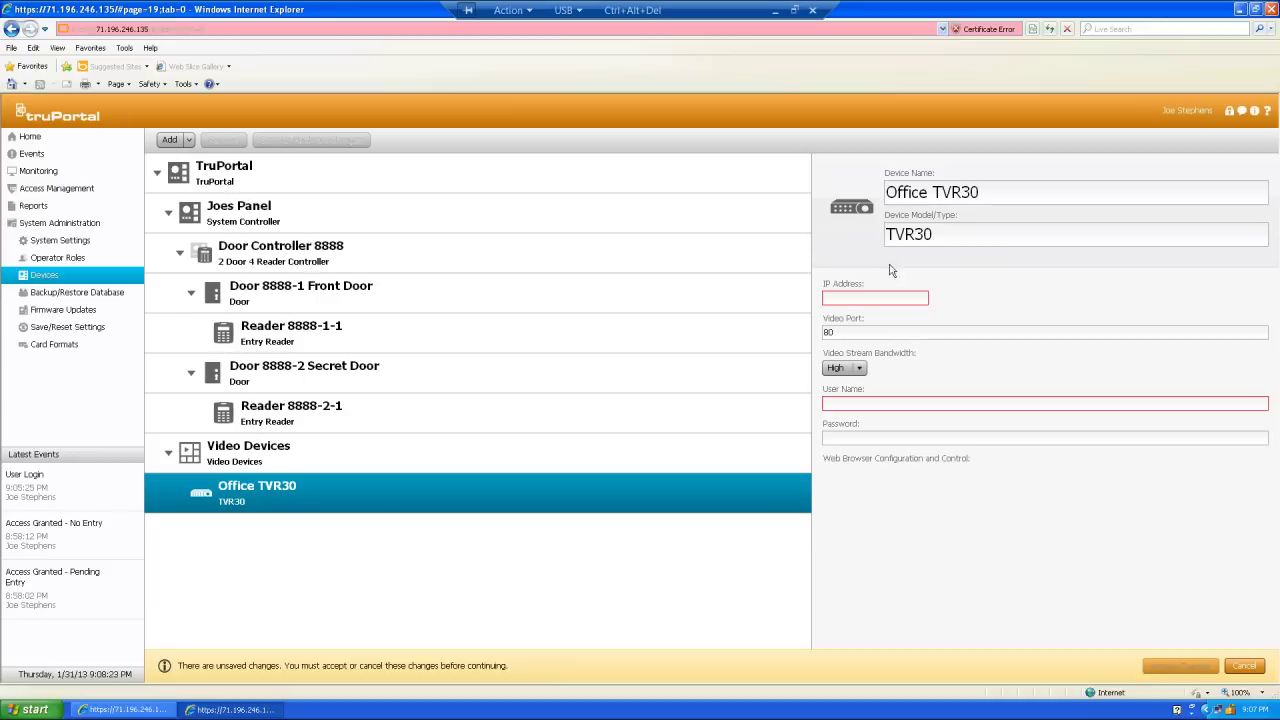
click(843, 296)
text(71.196.246.138)
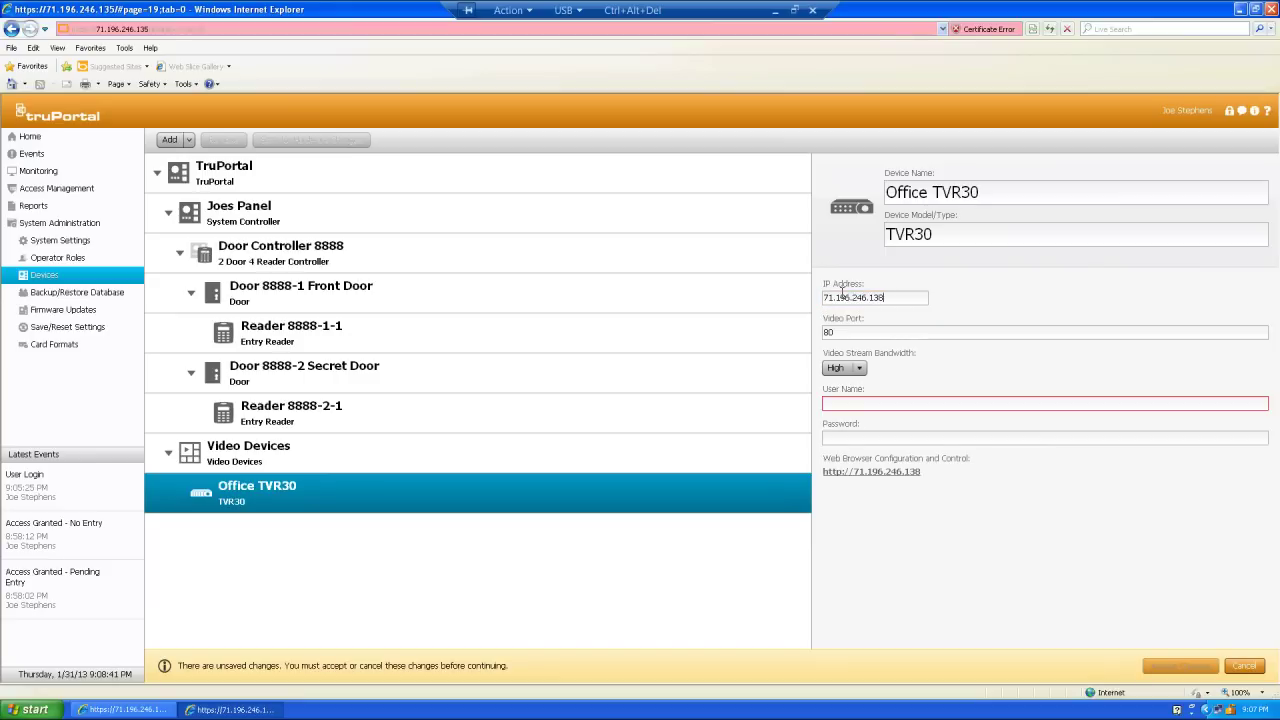
key(BackSpace)
click(835, 331)
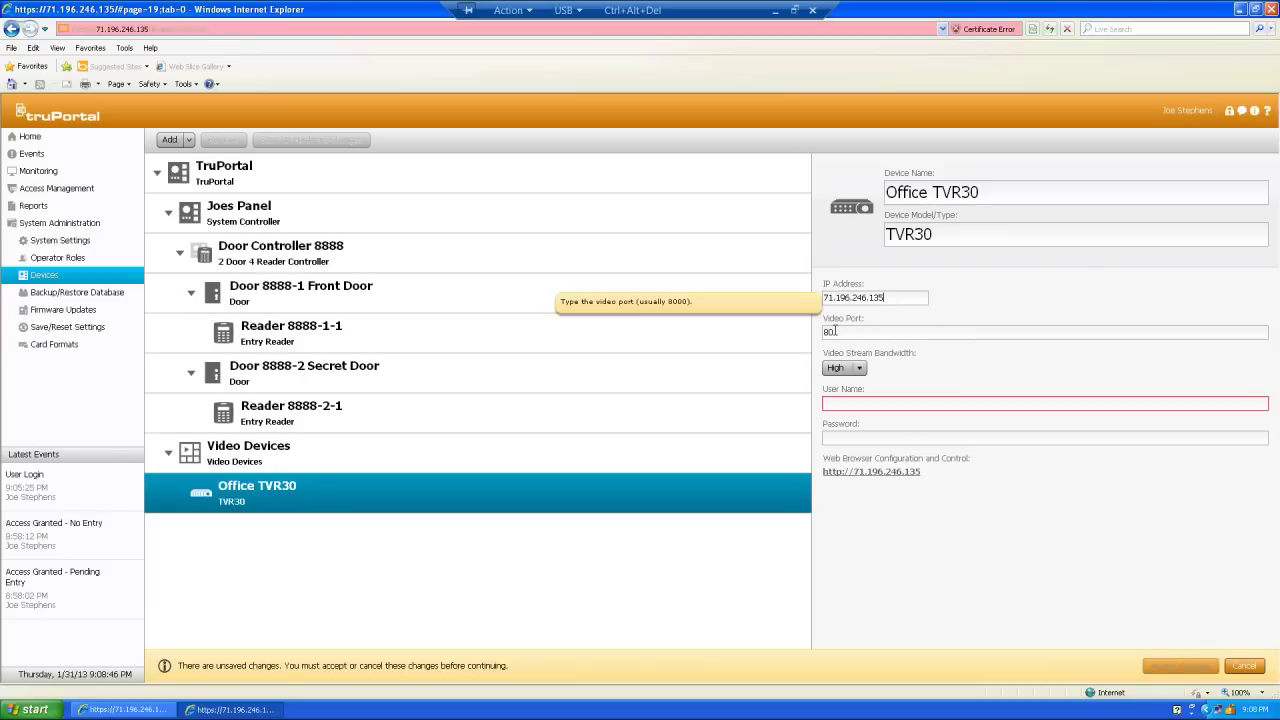
double_click(835, 331)
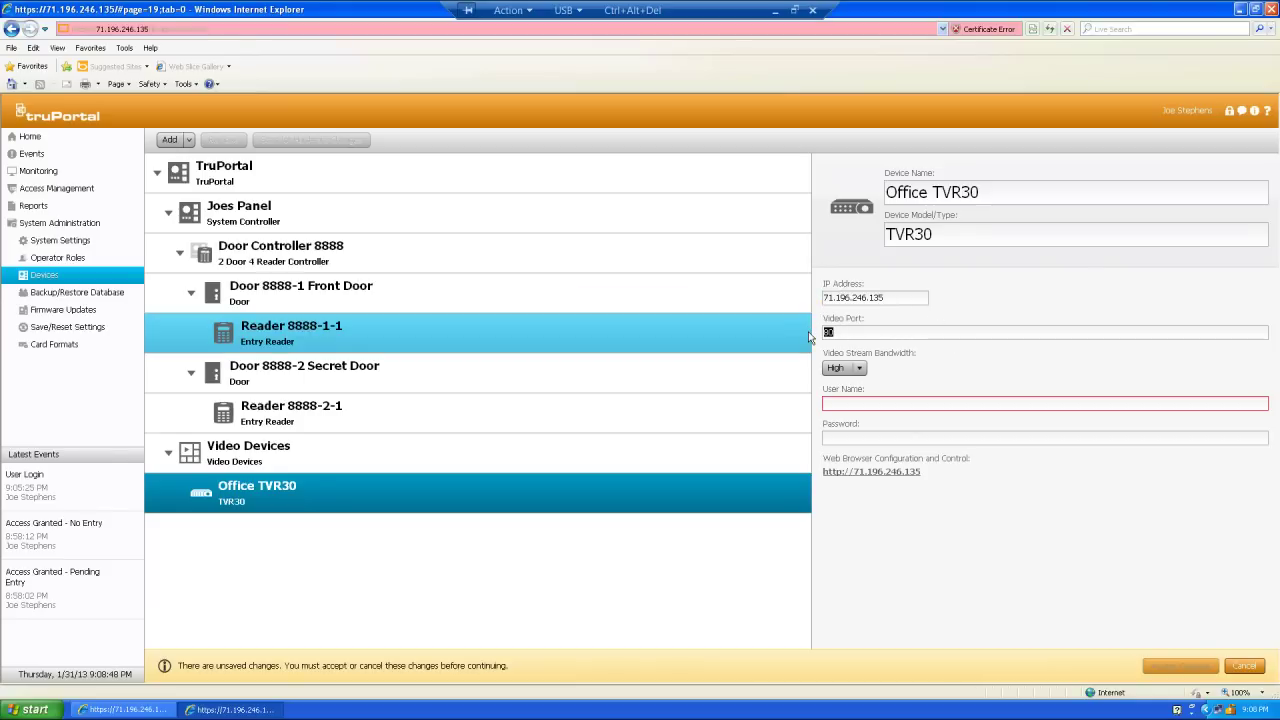
text(8)
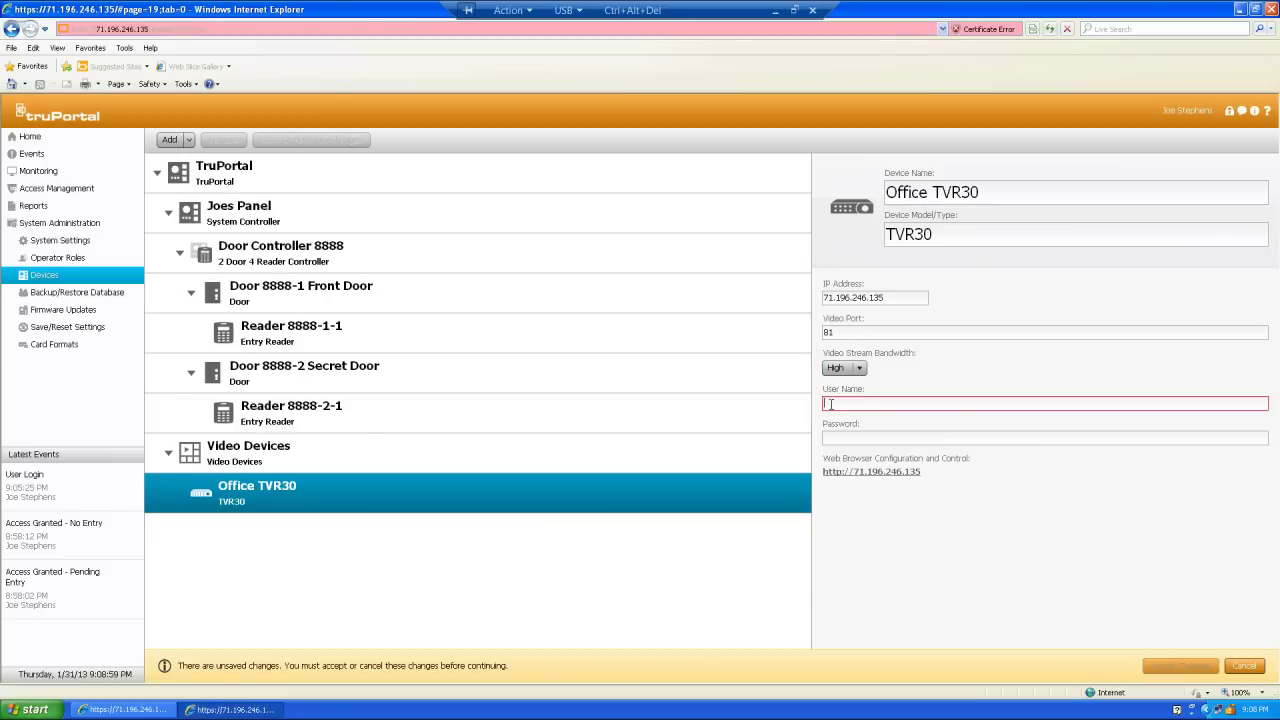
text(a)
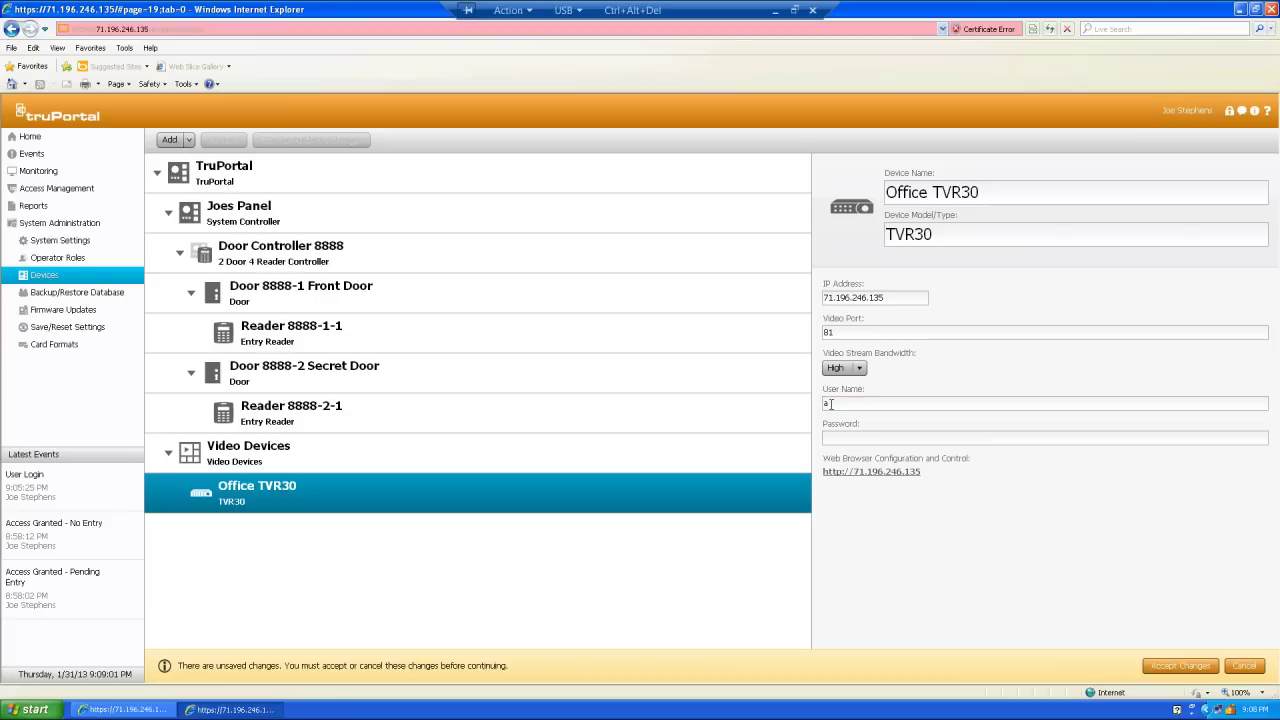
text(dmin1234)
click(1181, 665)
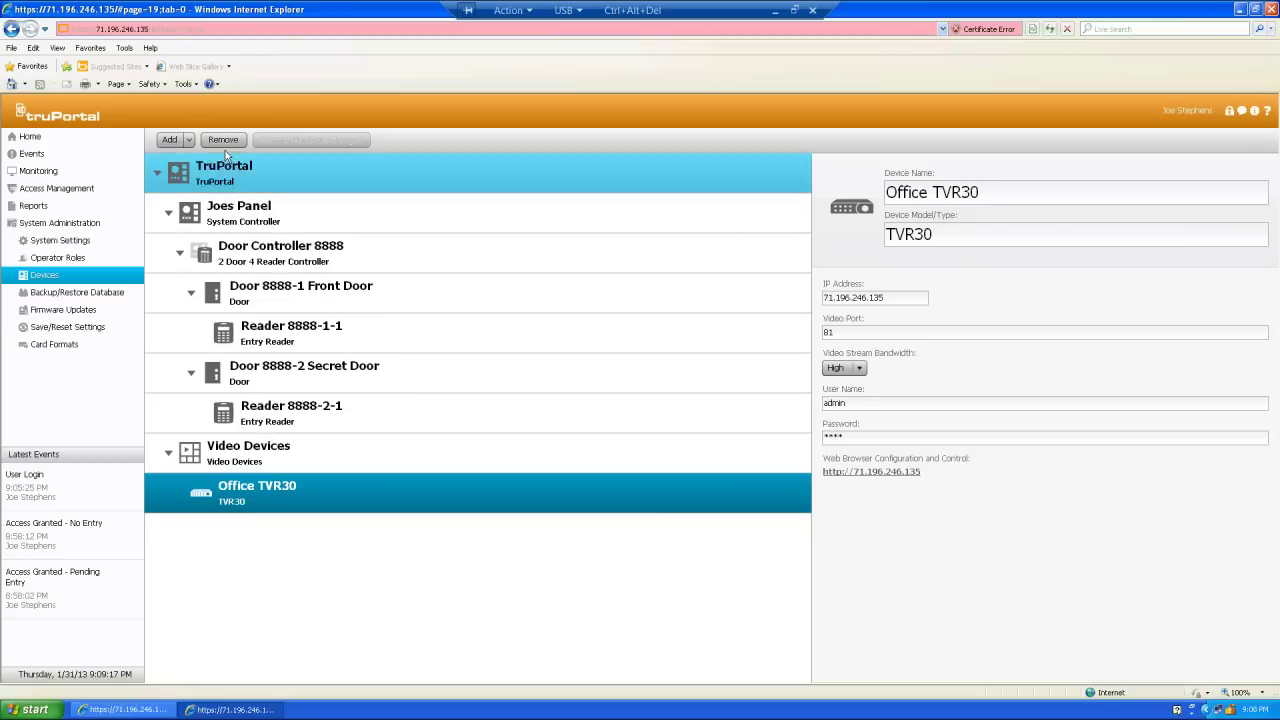
- Add a camera under Office TVR30 named Front Door on DVR input 2, and save it
click(172, 140)
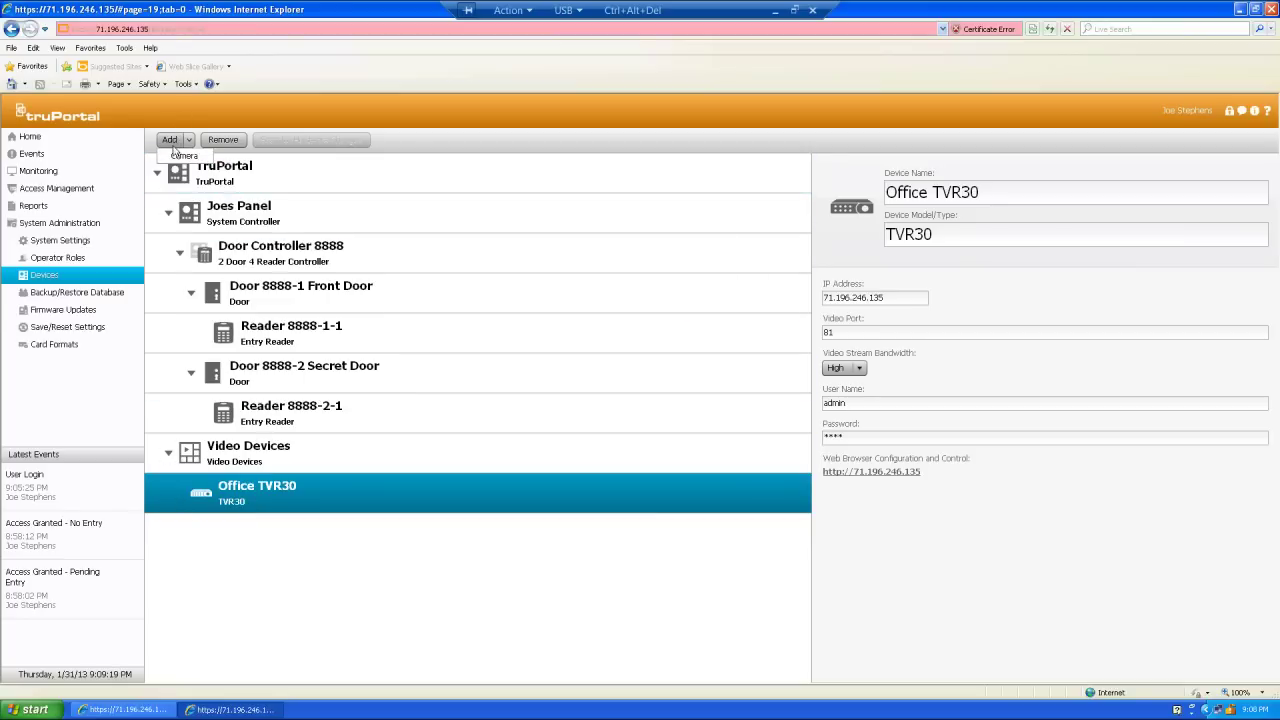
click(177, 157)
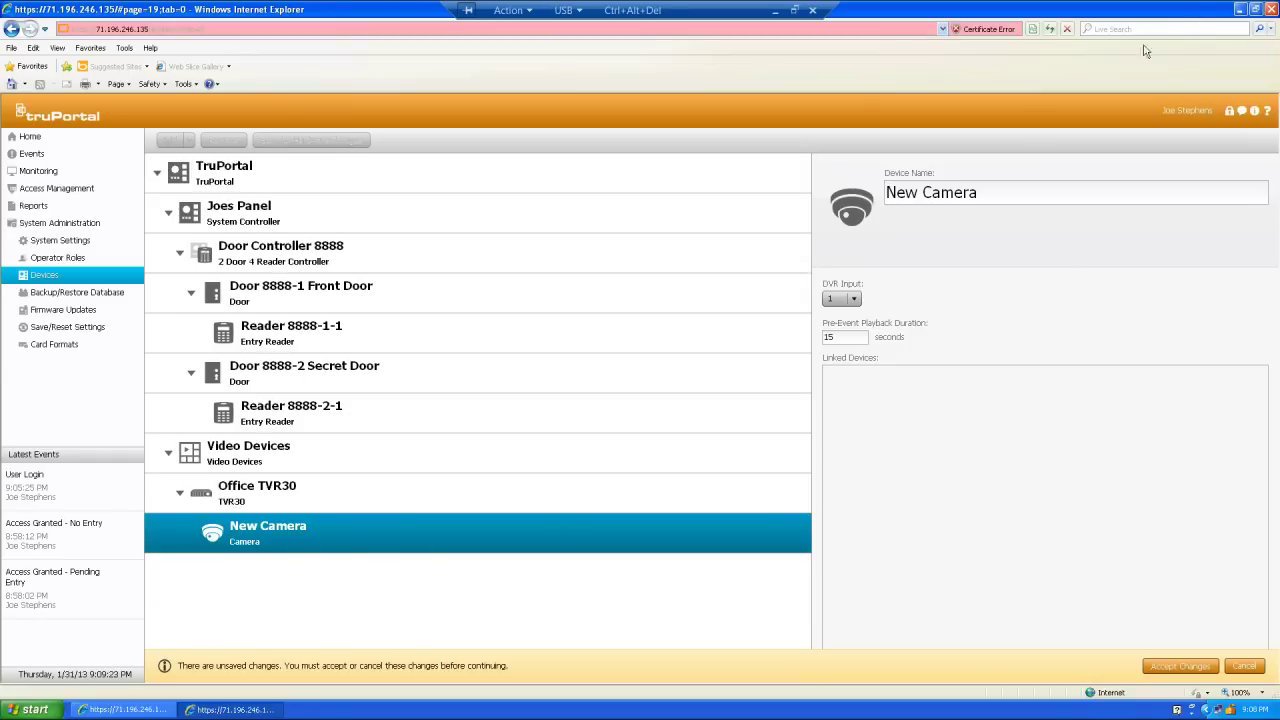
click(1005, 190)
triple_click(946, 192)
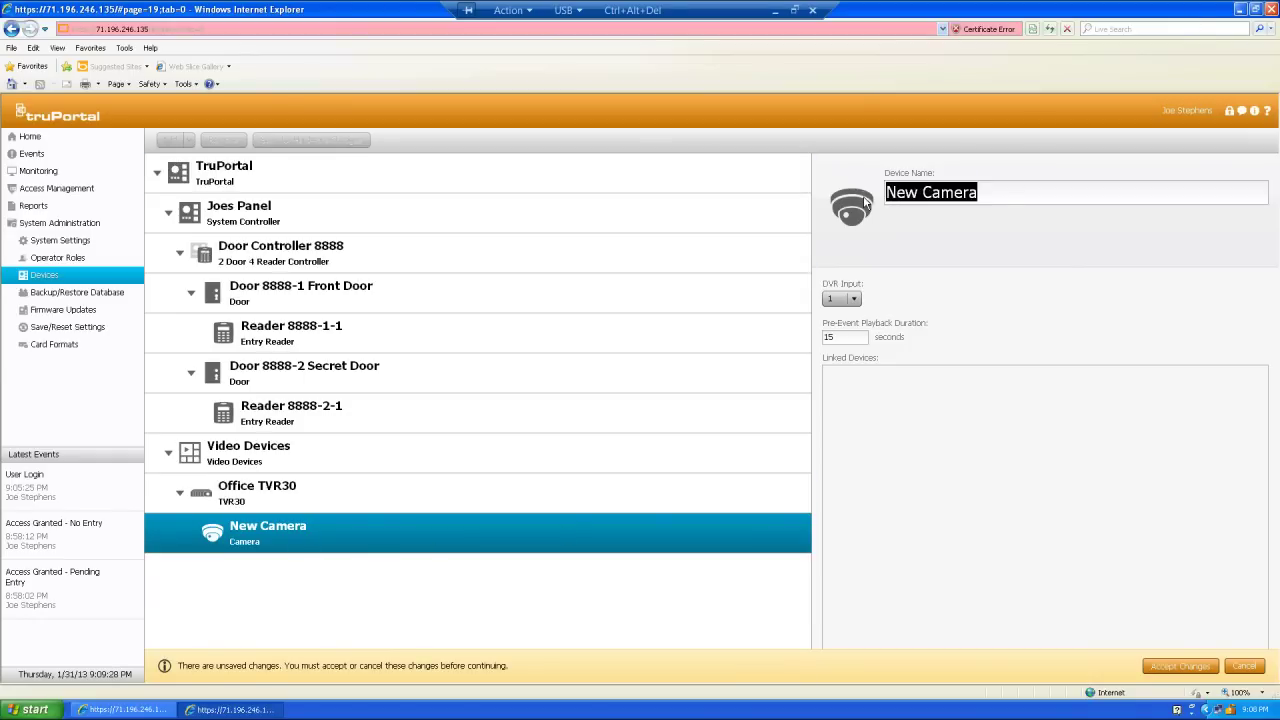
key(BackSpace)
text(Front Do)
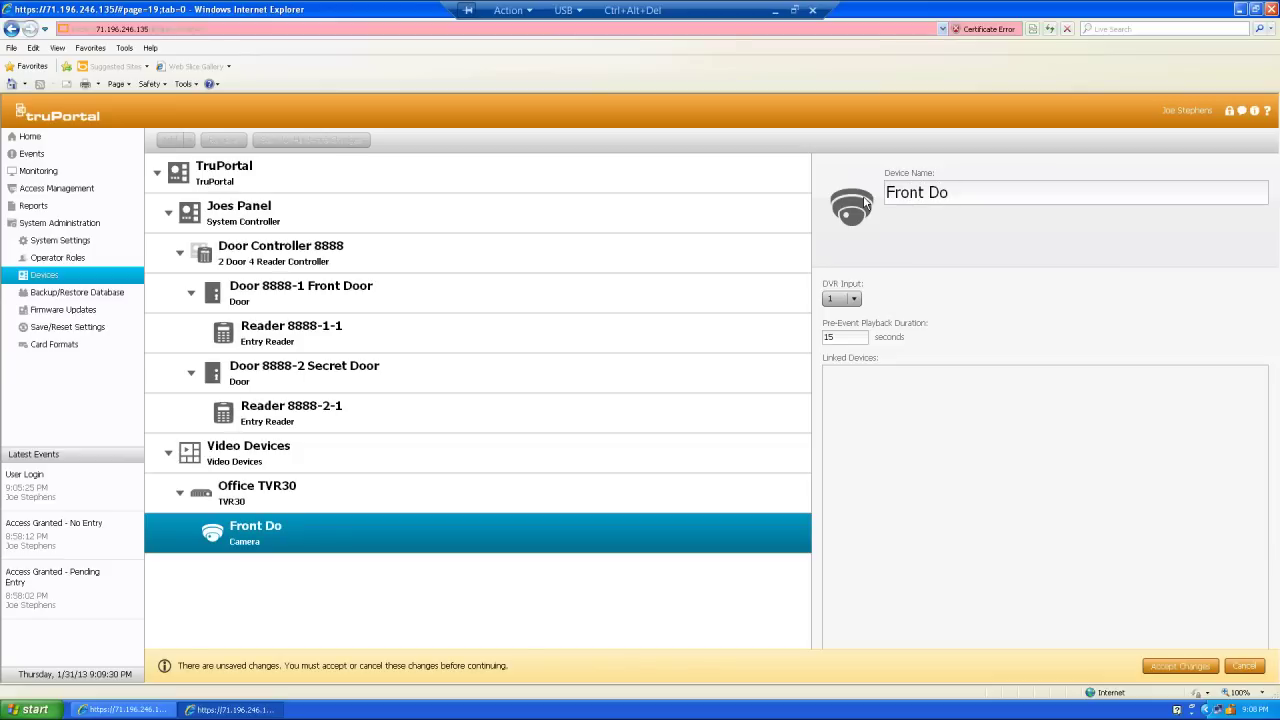
text(or)
click(854, 299)
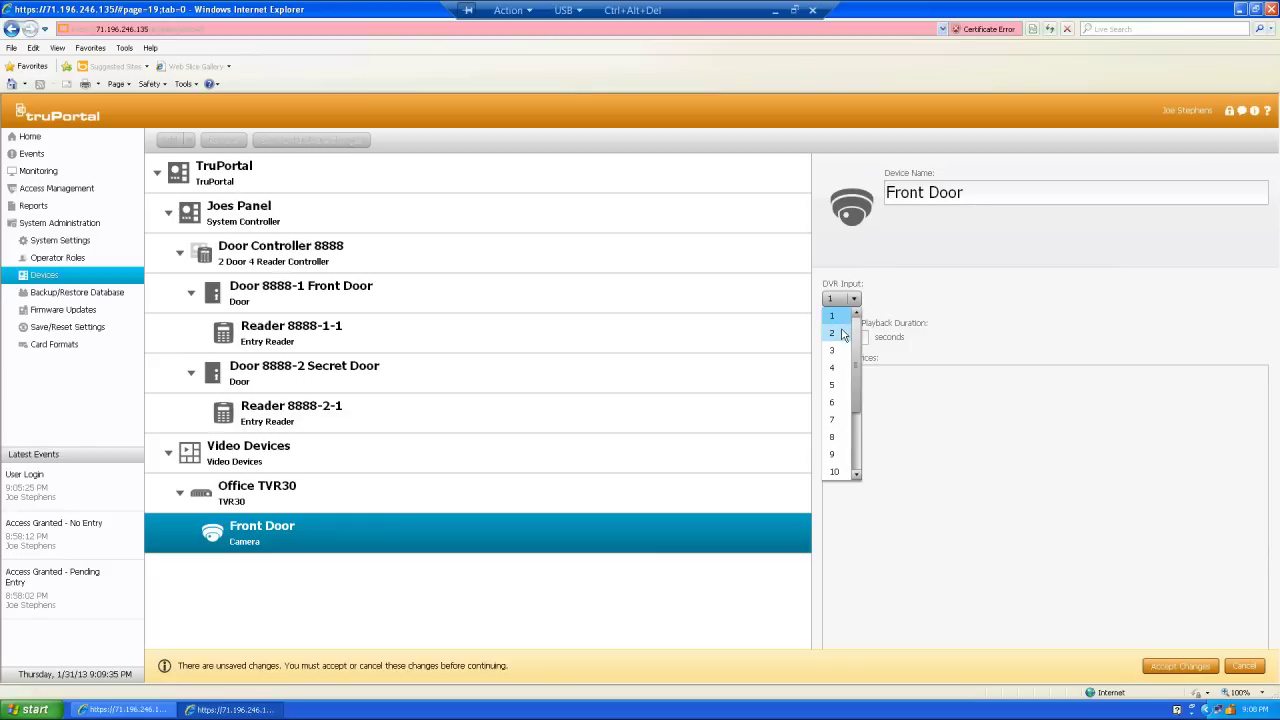
click(842, 334)
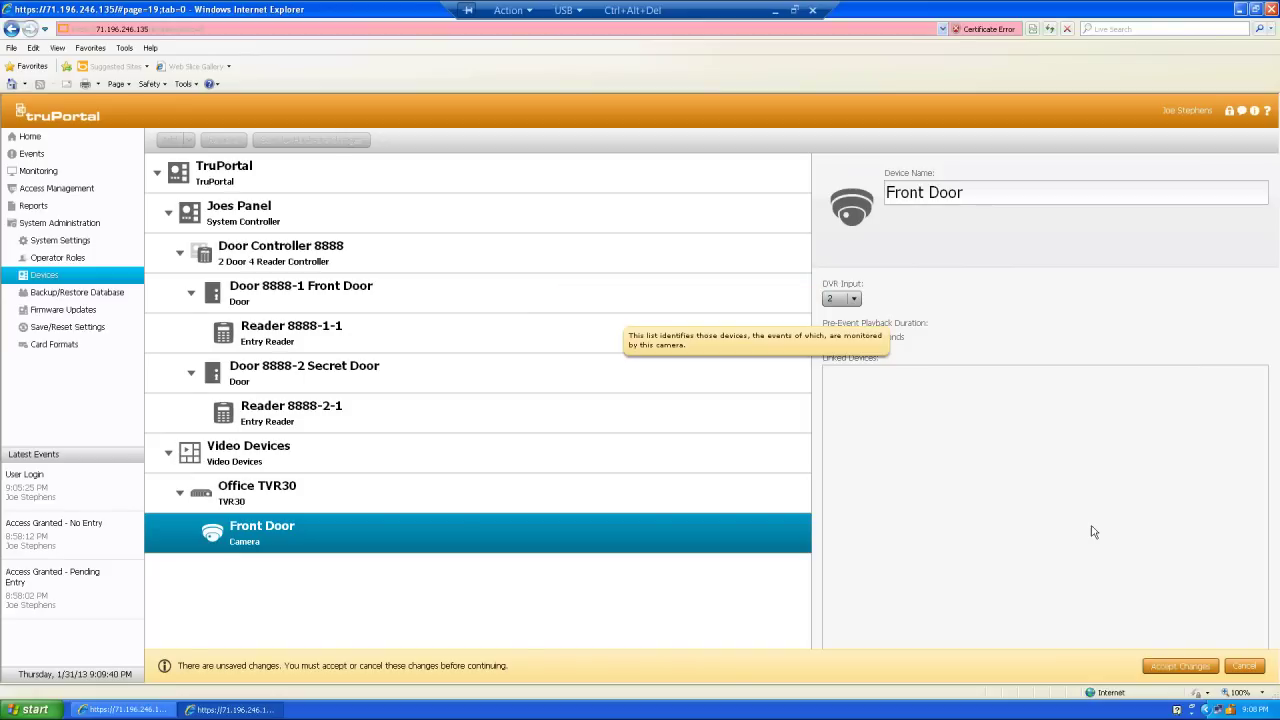
click(1200, 670)
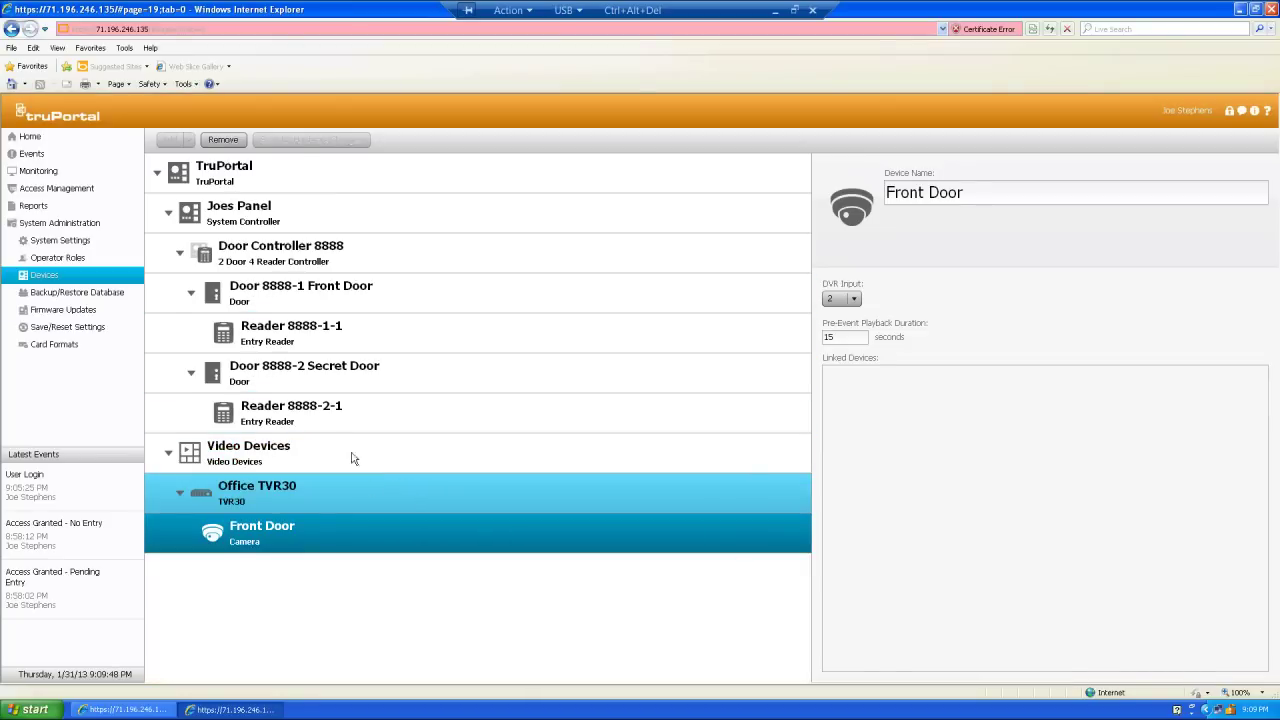
- Add a second Office TVR30 camera named Secret Door on DVR input 6, and save it
click(299, 499)
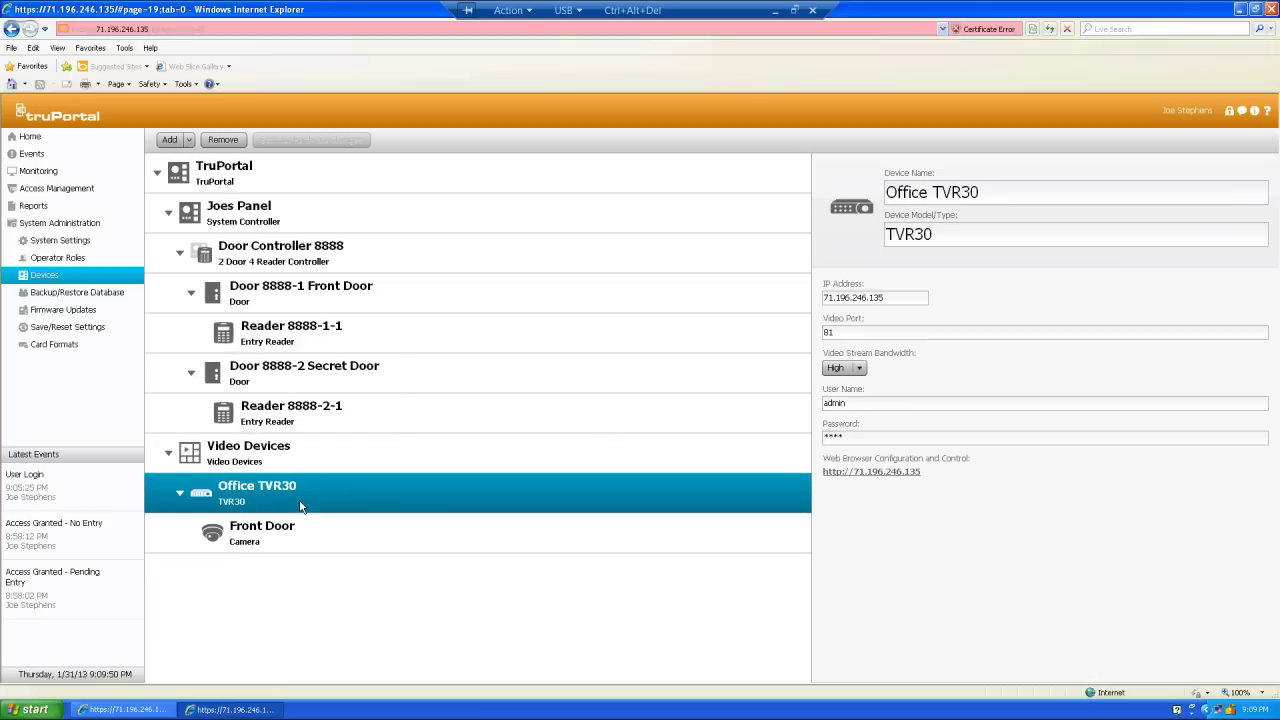
click(171, 141)
click(179, 156)
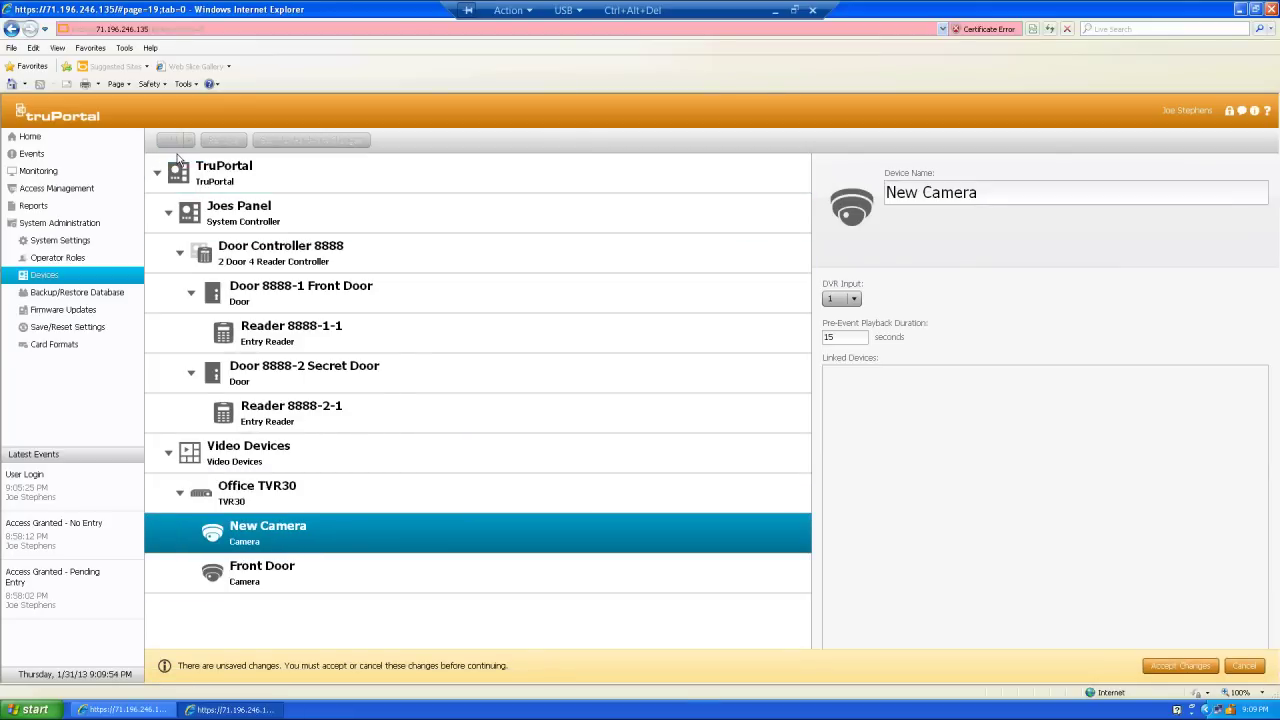
click(971, 193)
drag(968, 194, 884, 191)
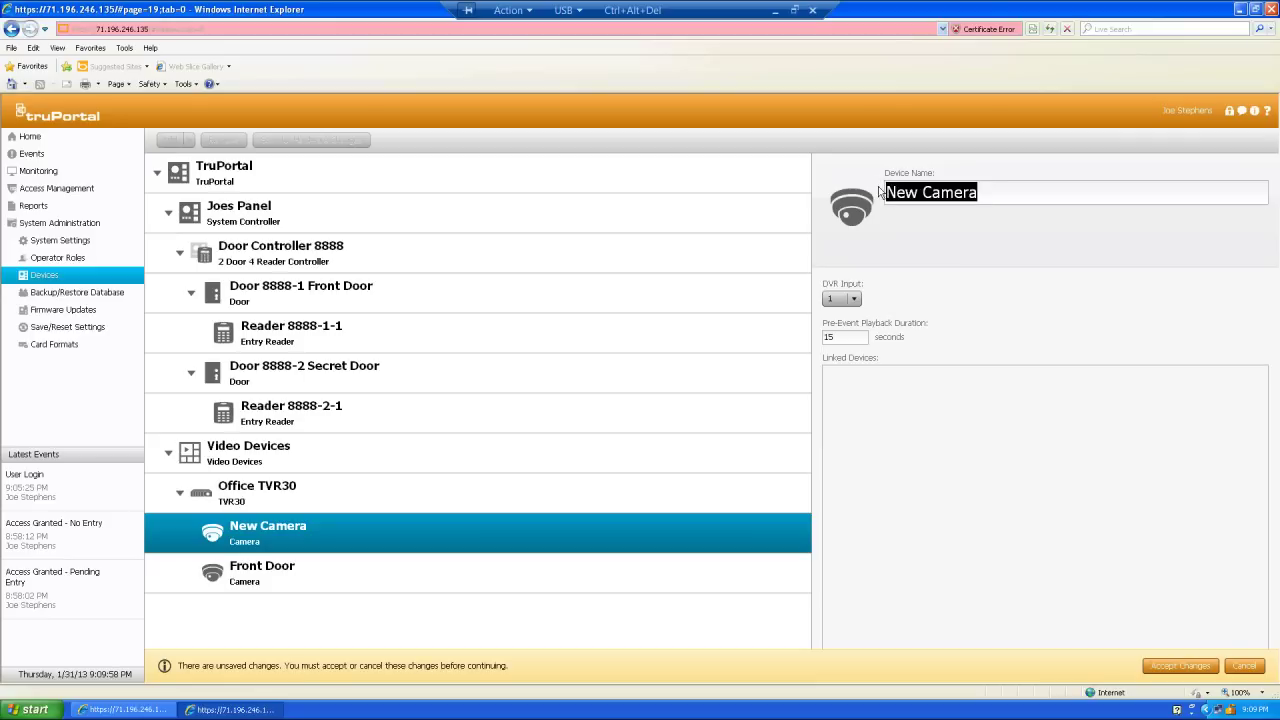
text(Secre)
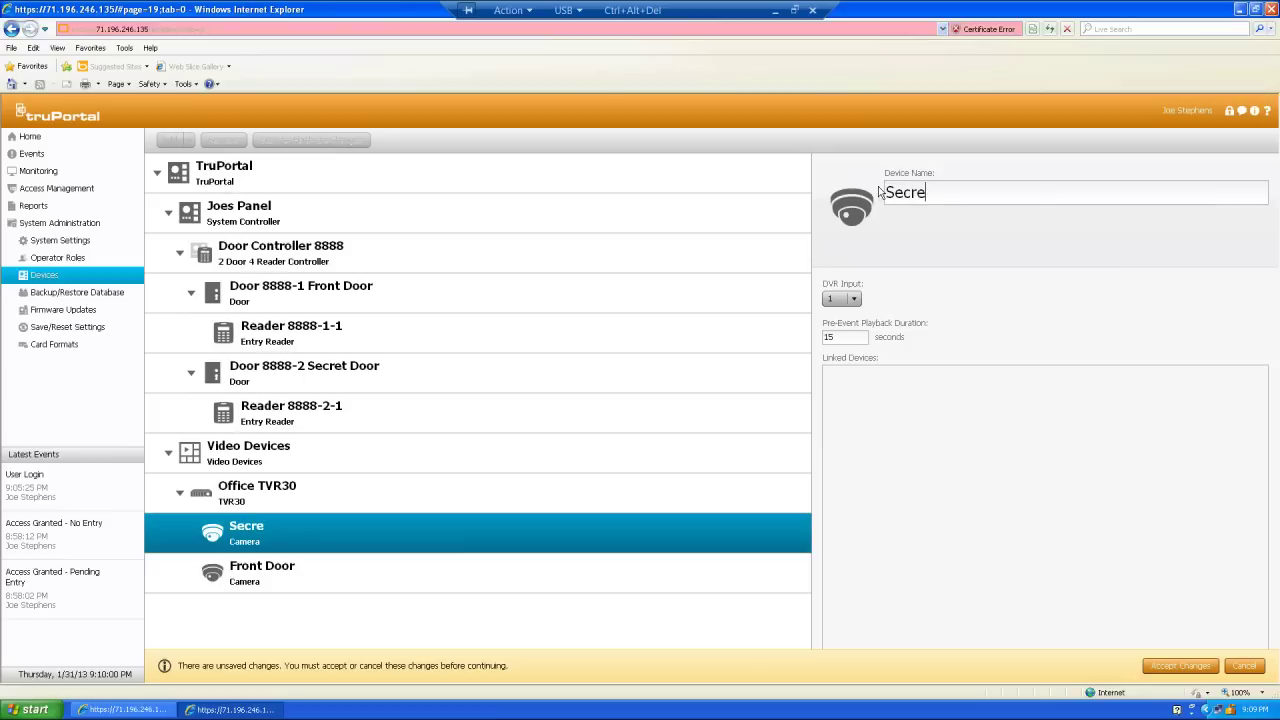
text(t Door)
click(855, 300)
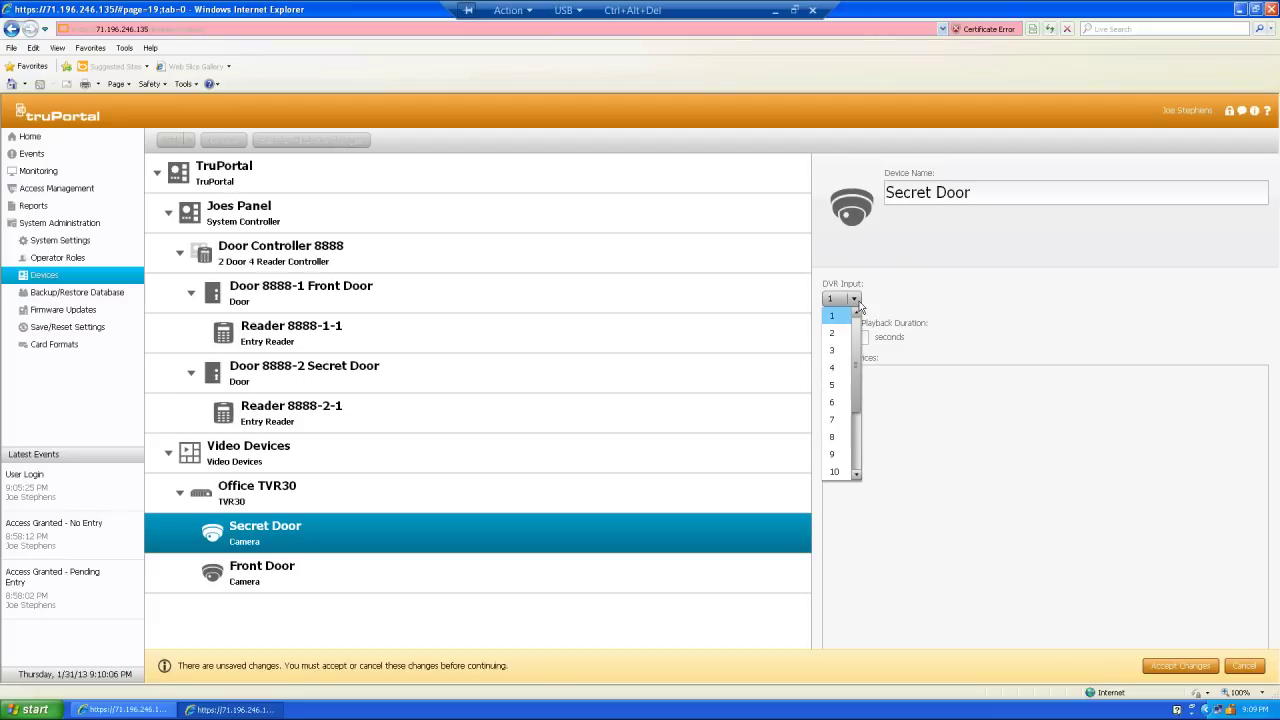
click(840, 404)
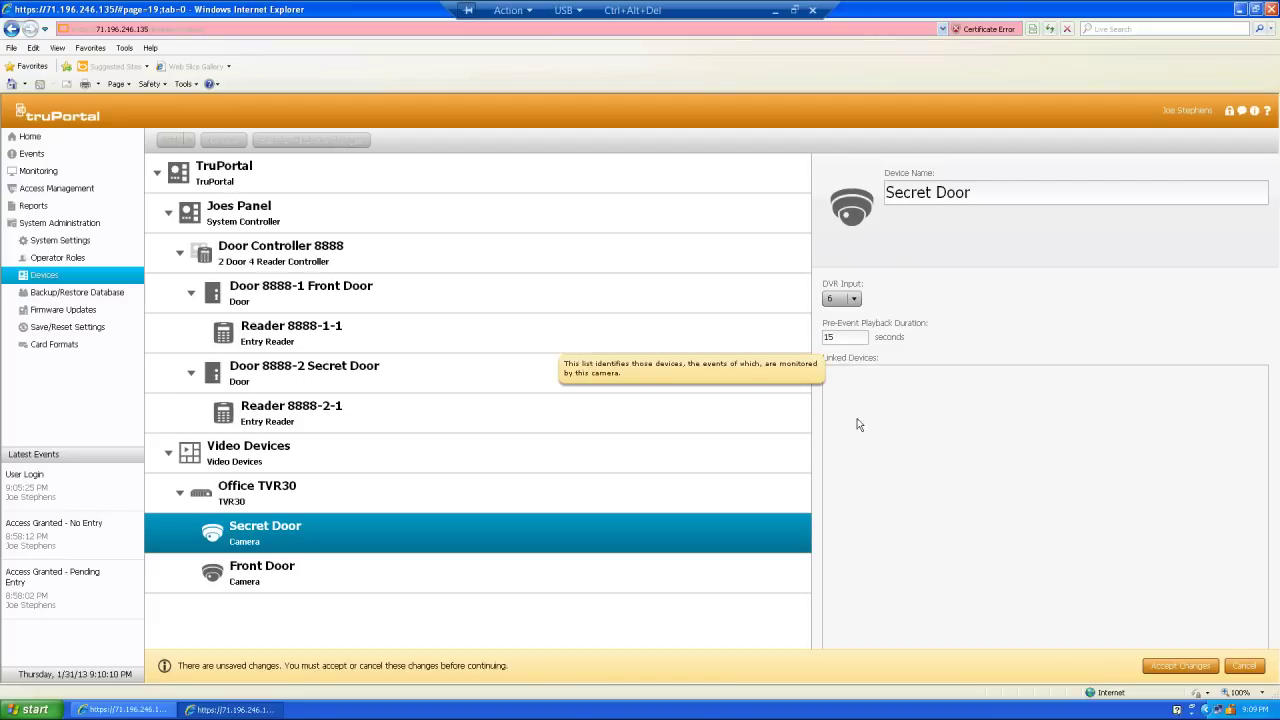
click(1178, 666)
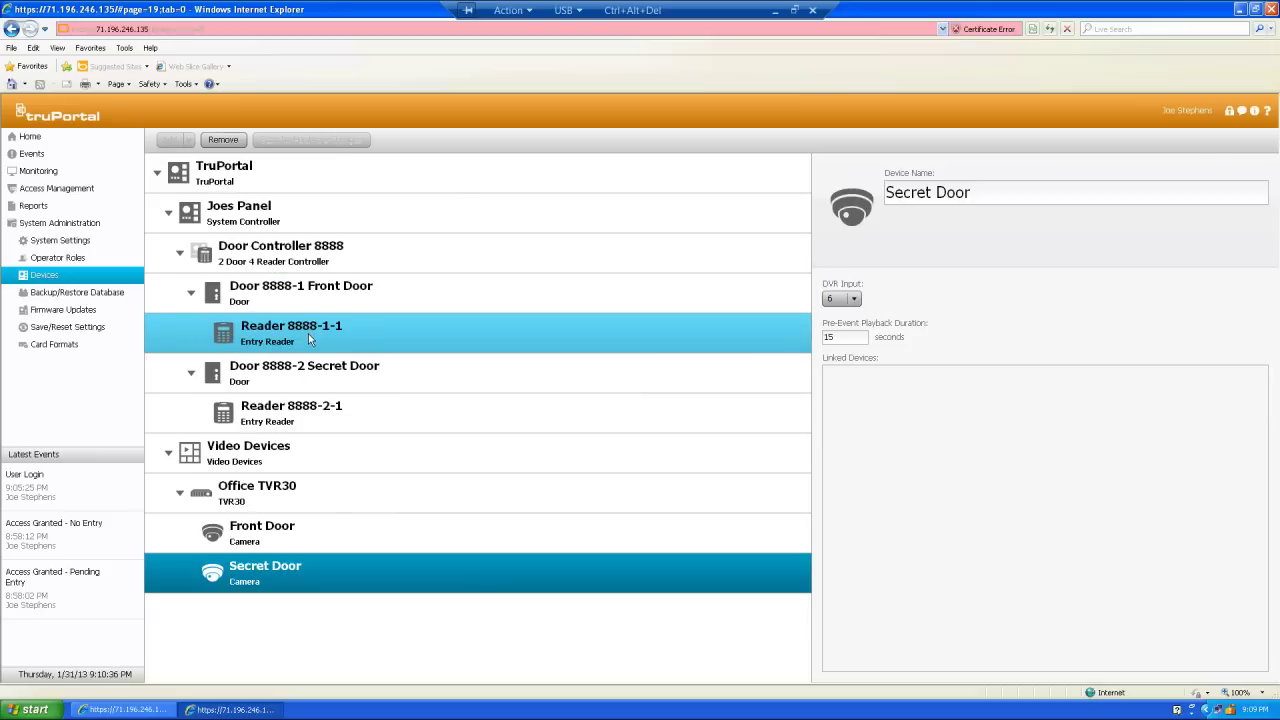
- Link Reader 8888-1-1 to the Front Door camera and save
click(310, 340)
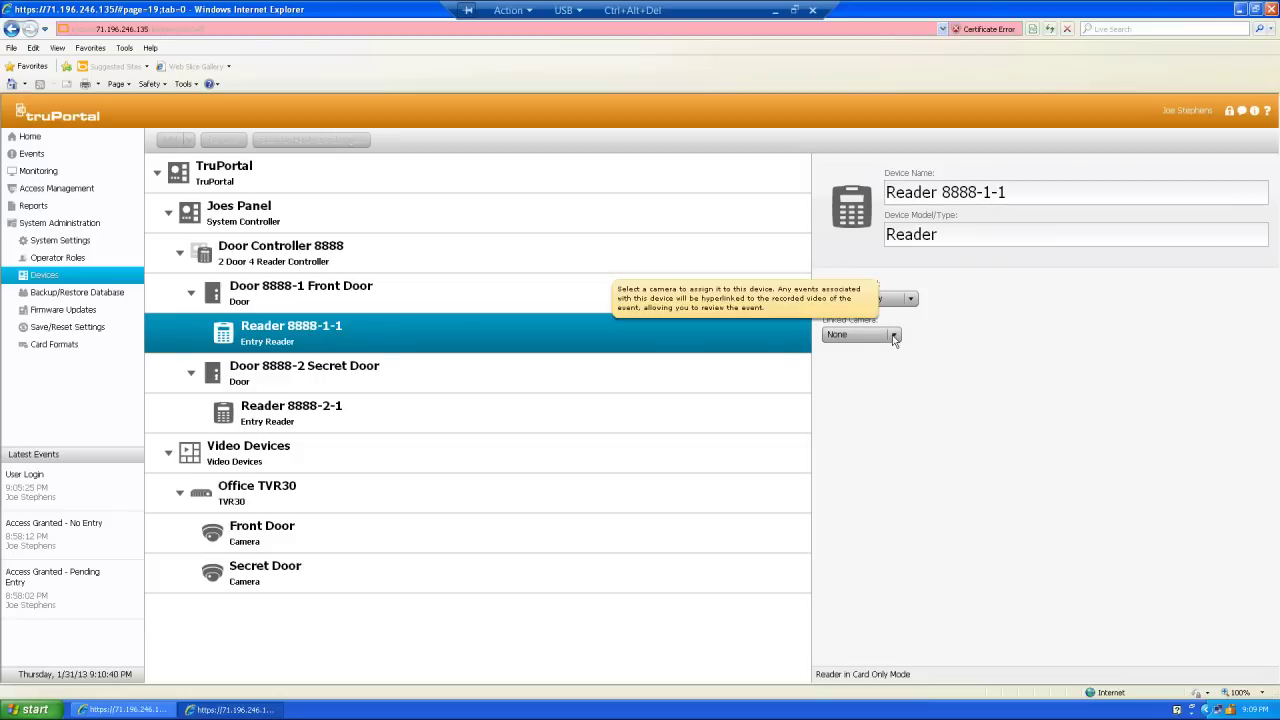
click(894, 337)
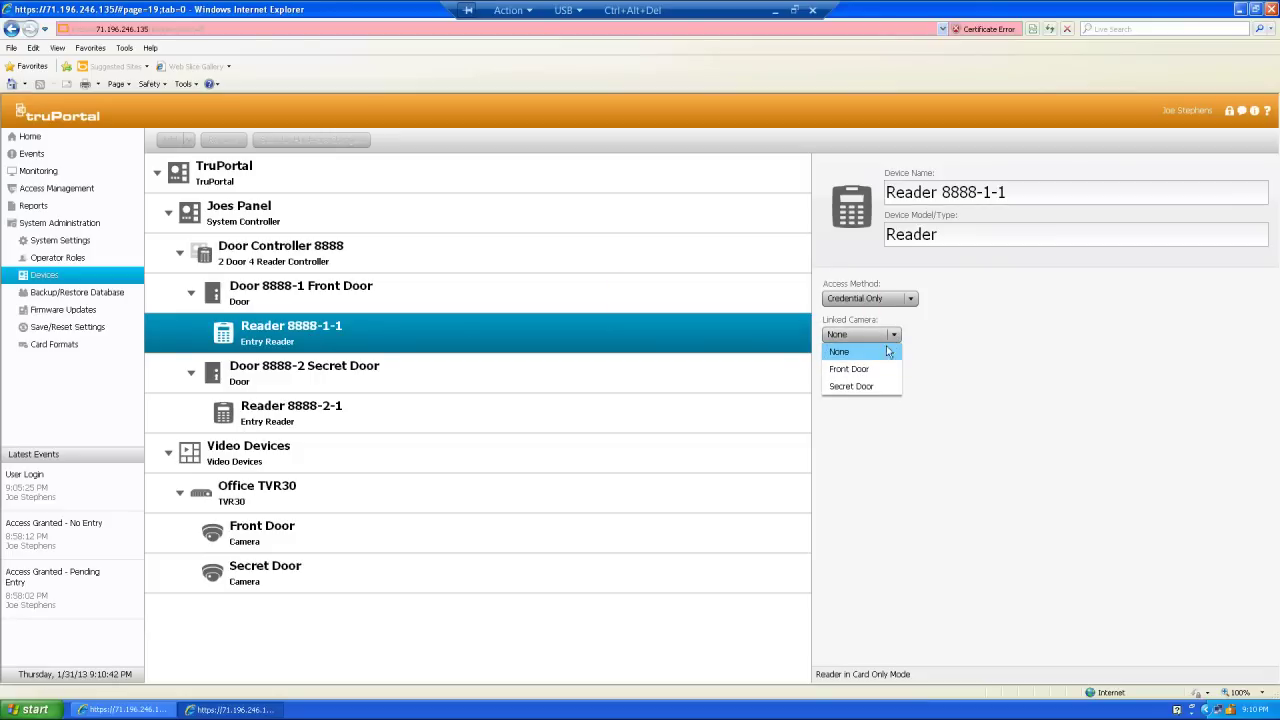
click(877, 372)
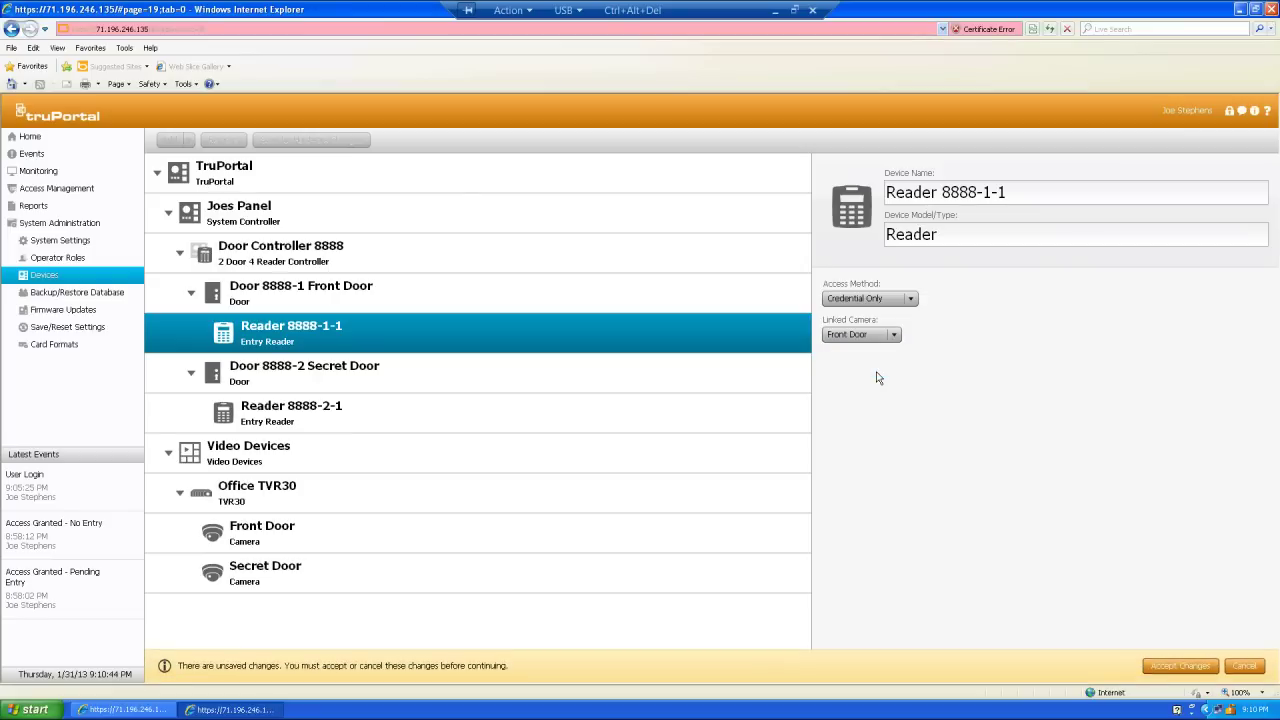
click(1190, 668)
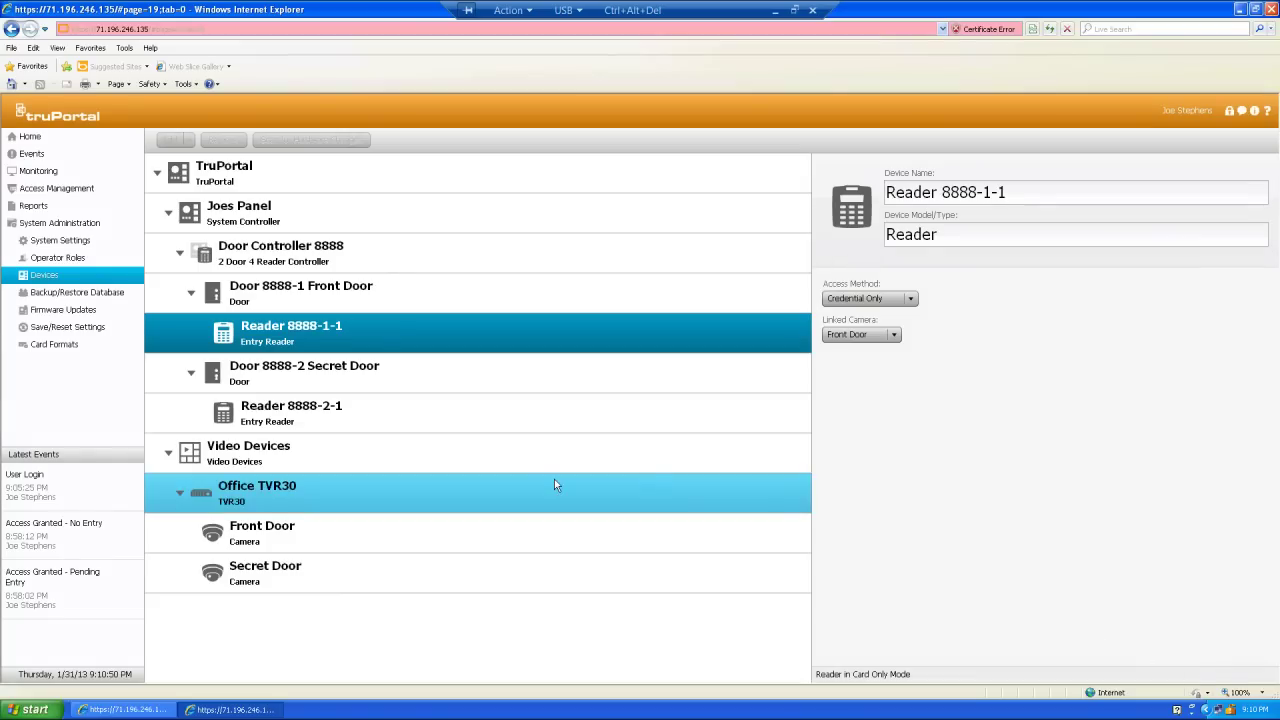
- Link Reader 8888-2-1 to the Secret Door camera and save
click(337, 410)
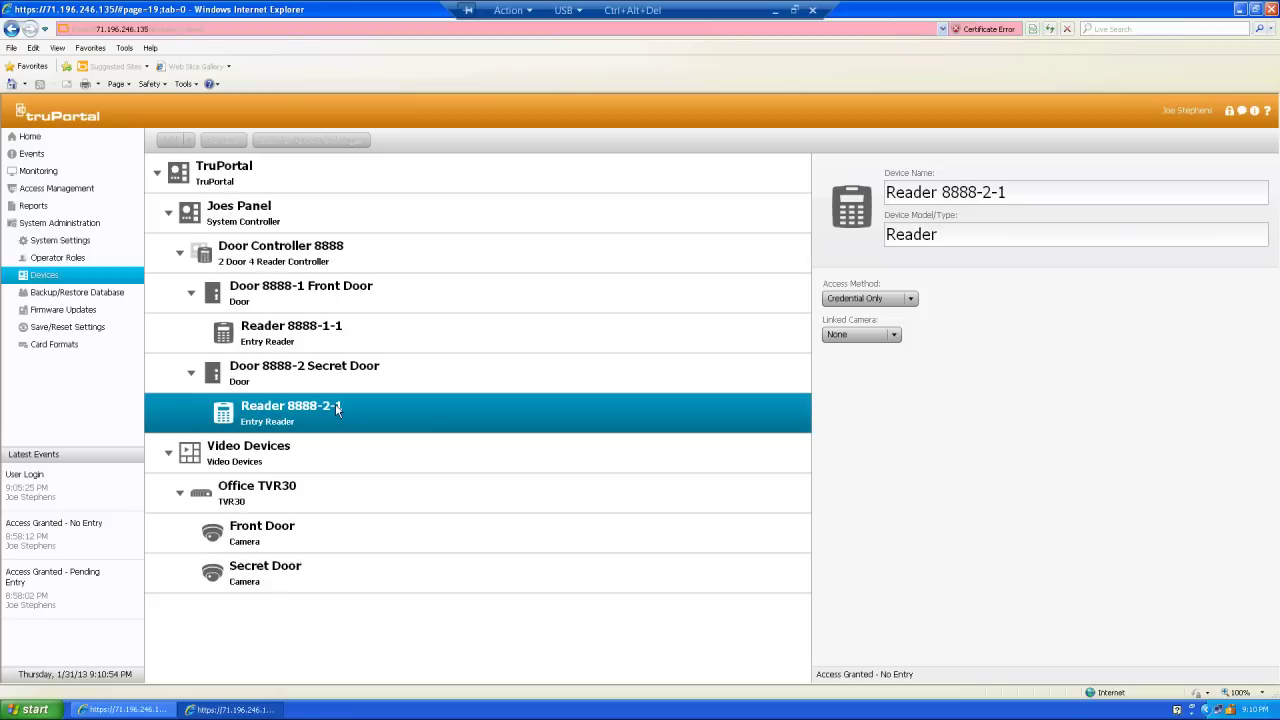
click(898, 335)
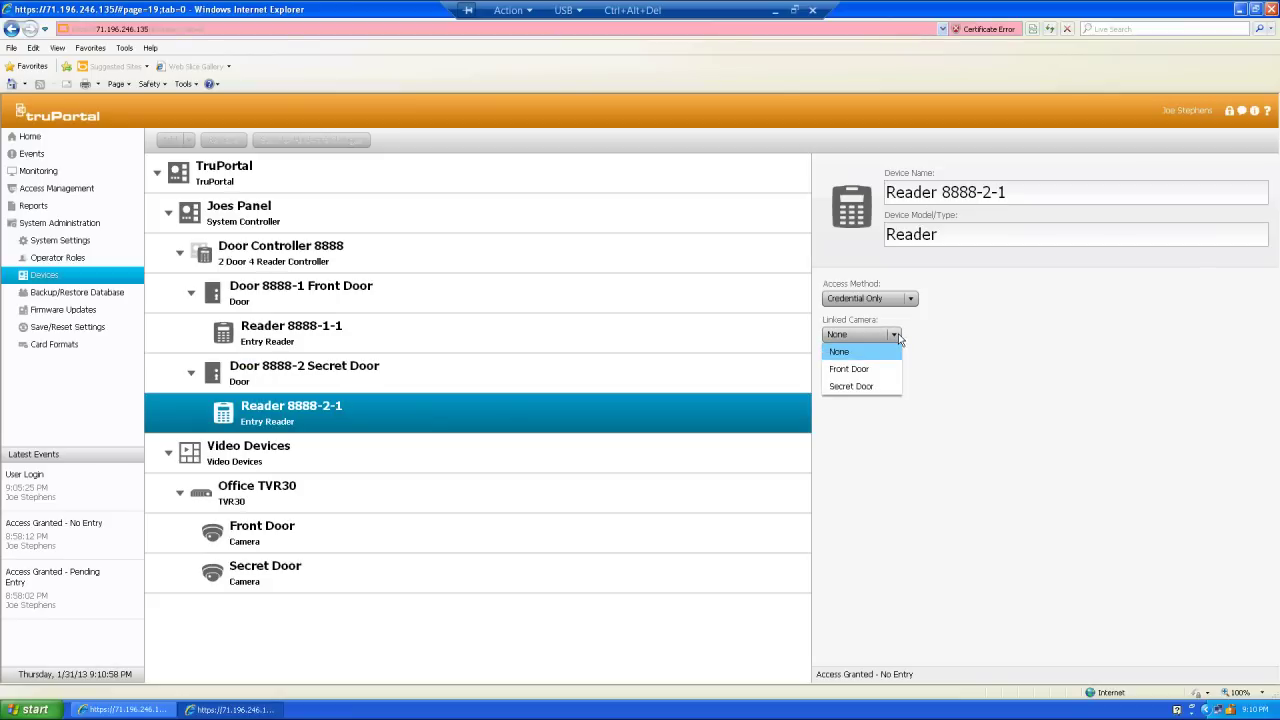
click(873, 391)
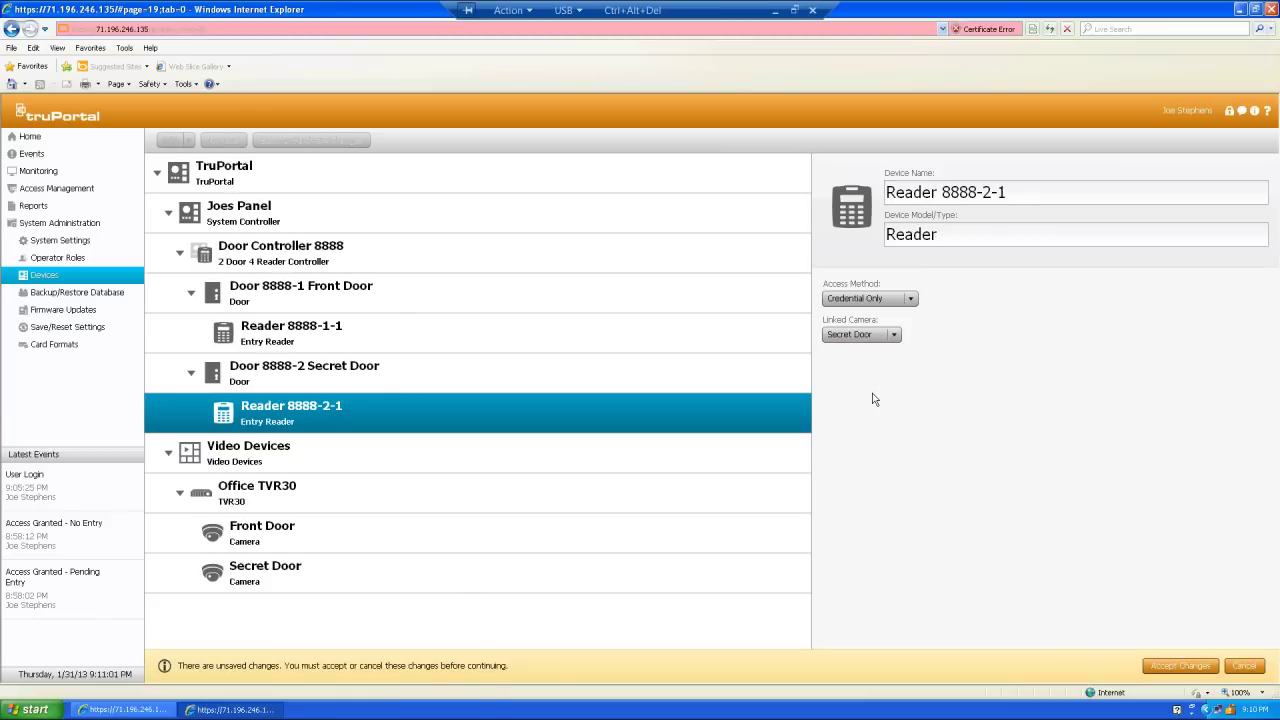
click(1159, 660)
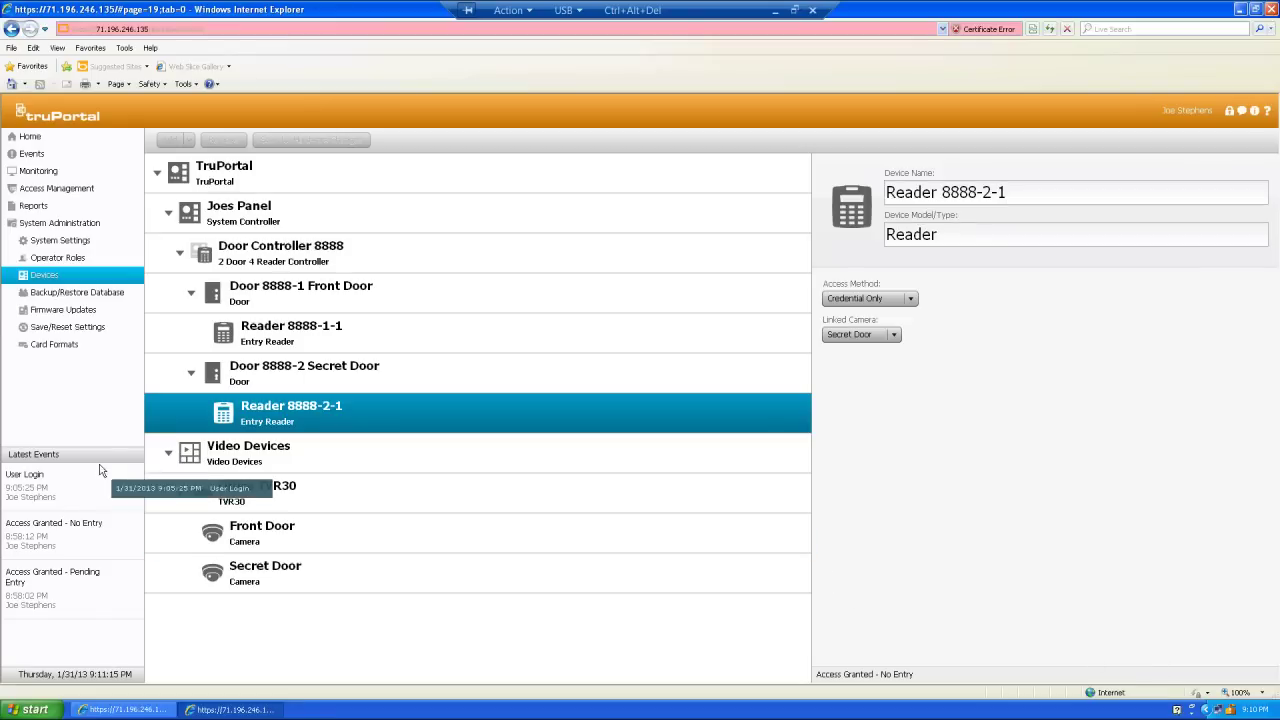
- Go to Monitoring > Video Layouts, which currently lists 0 layouts
click(41, 173)
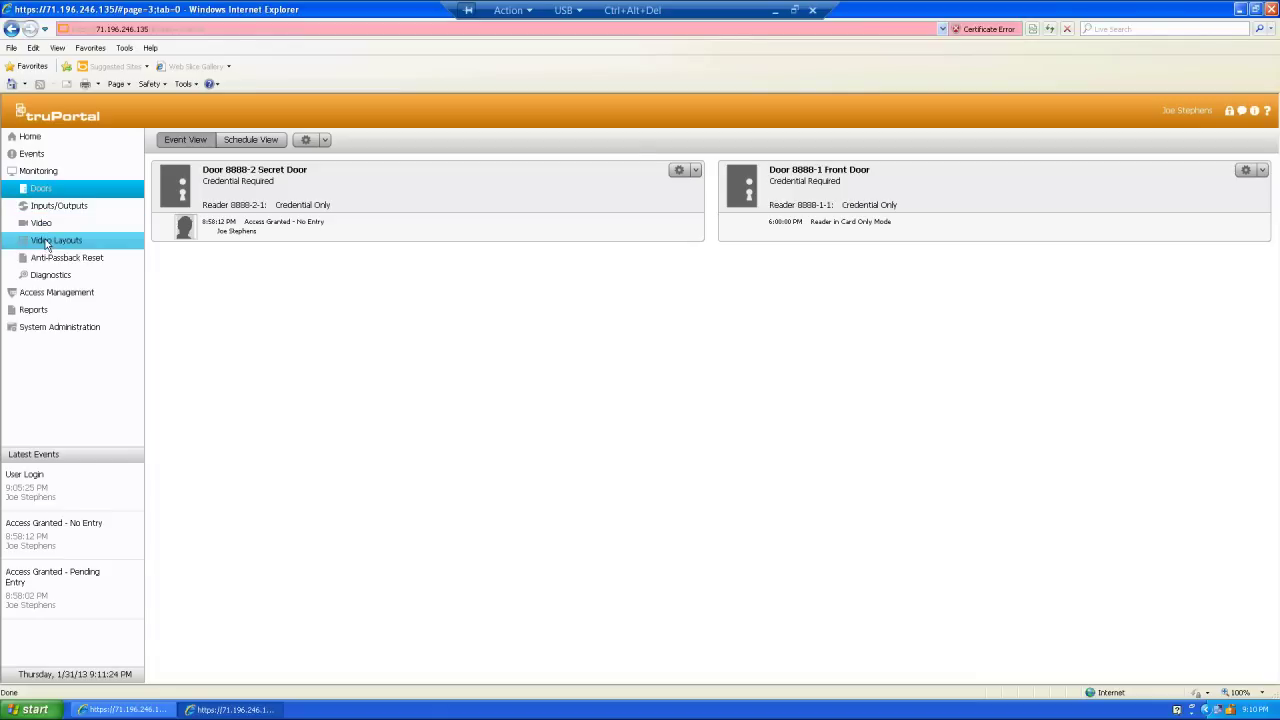
click(46, 244)
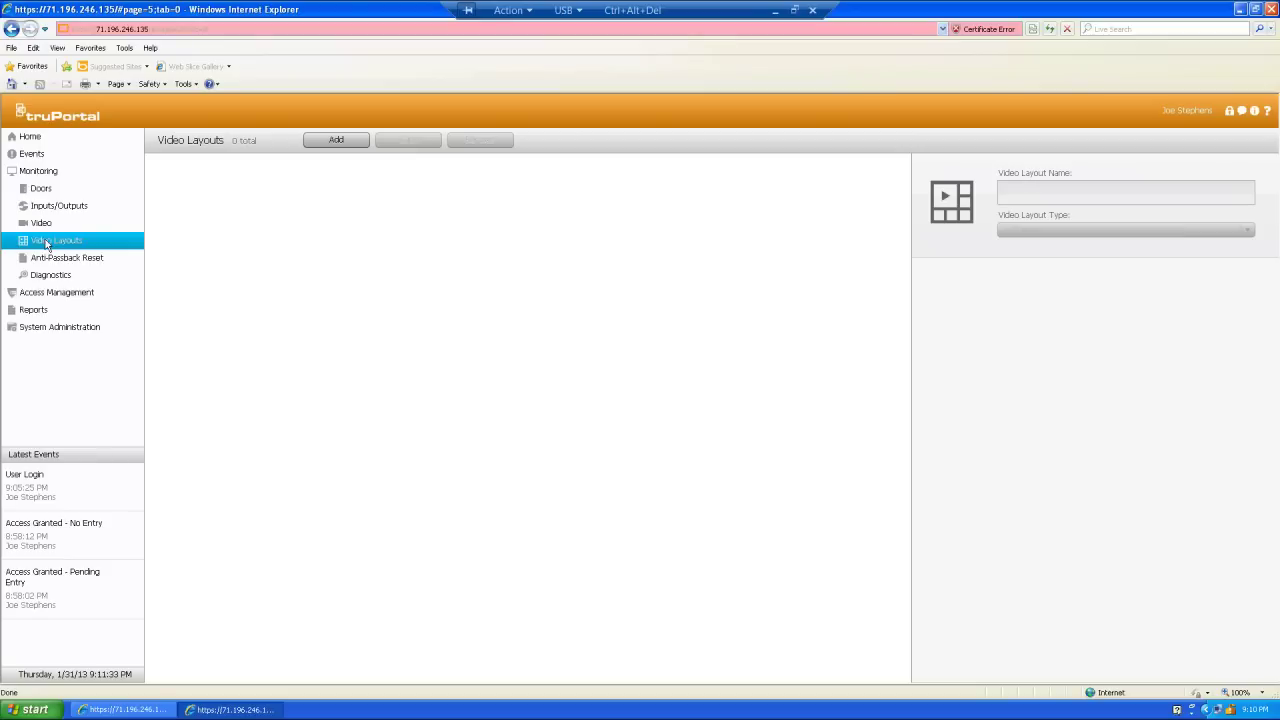
- Add a 1x1 layout named 'Top Secret' with the Secret Door camera in its pane, and save it
click(324, 142)
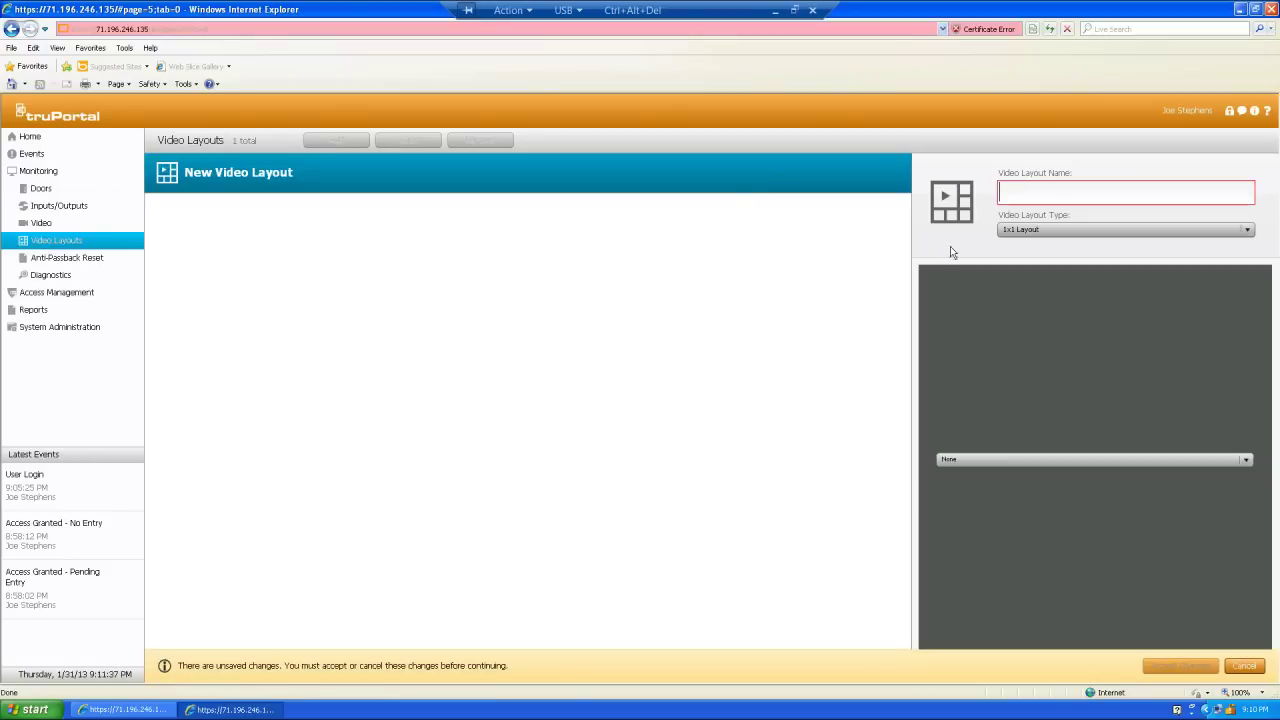
click(1040, 193)
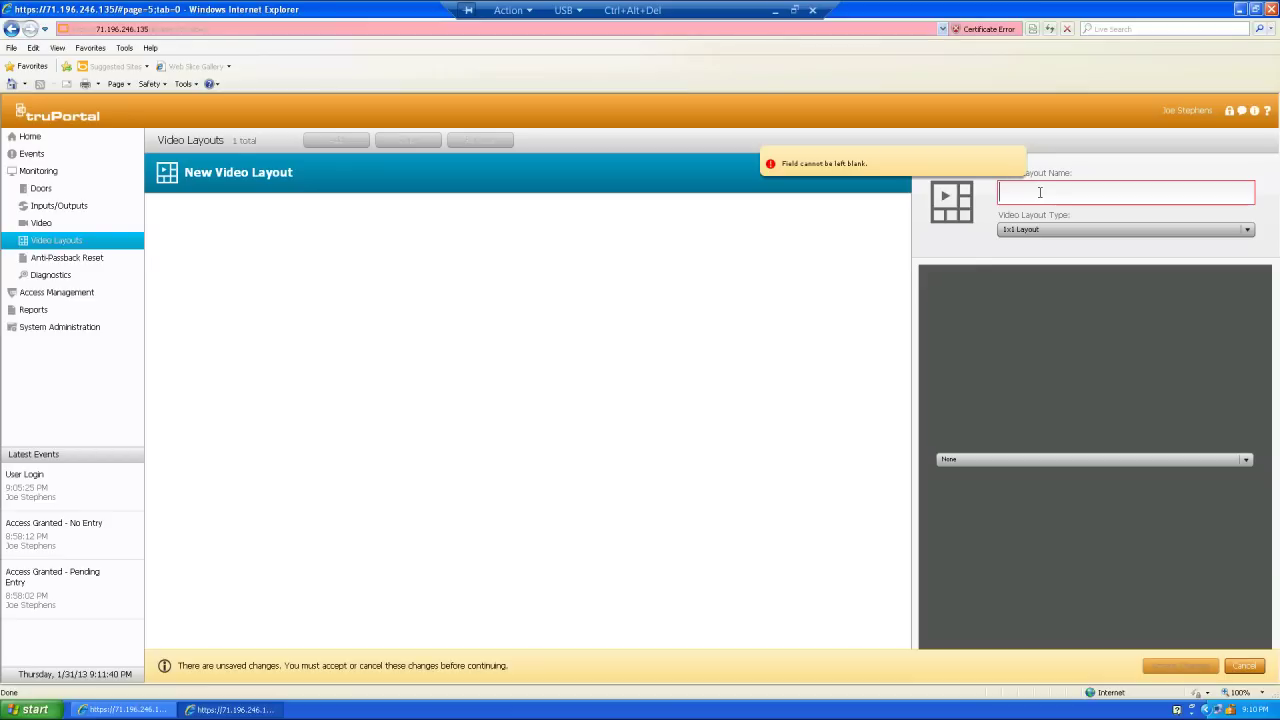
text(T)
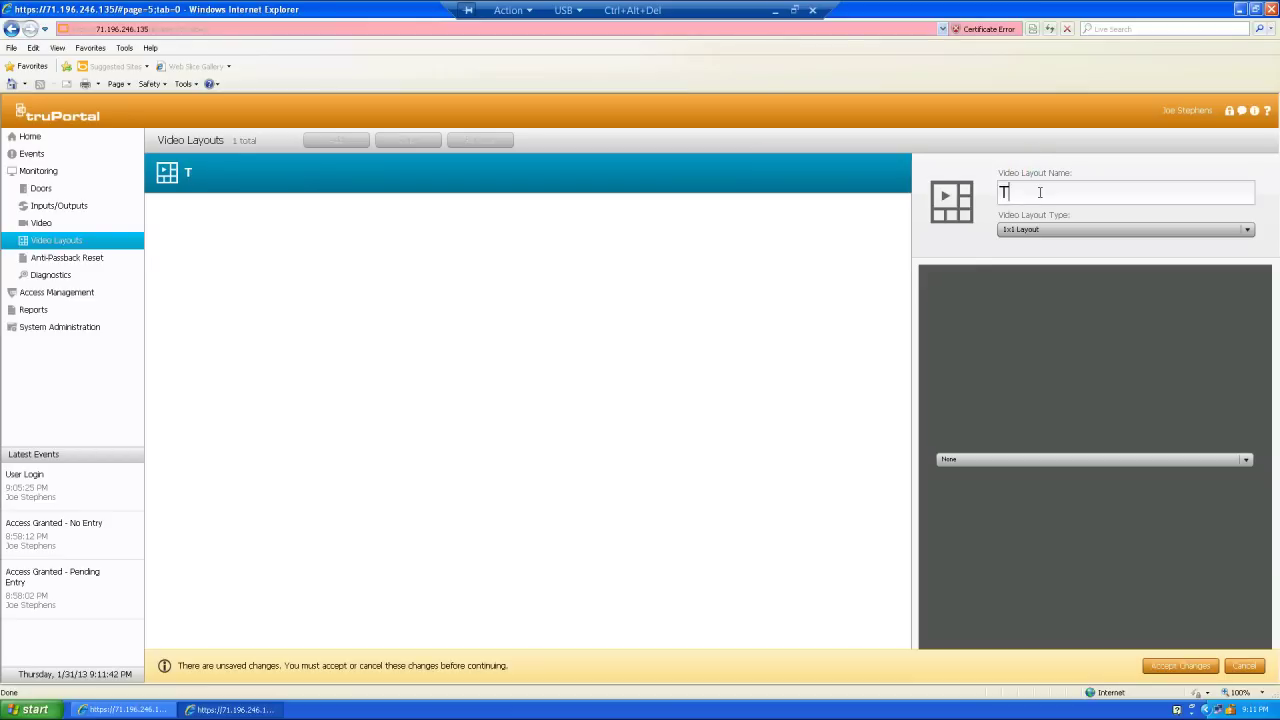
text(op Secret)
click(1248, 231)
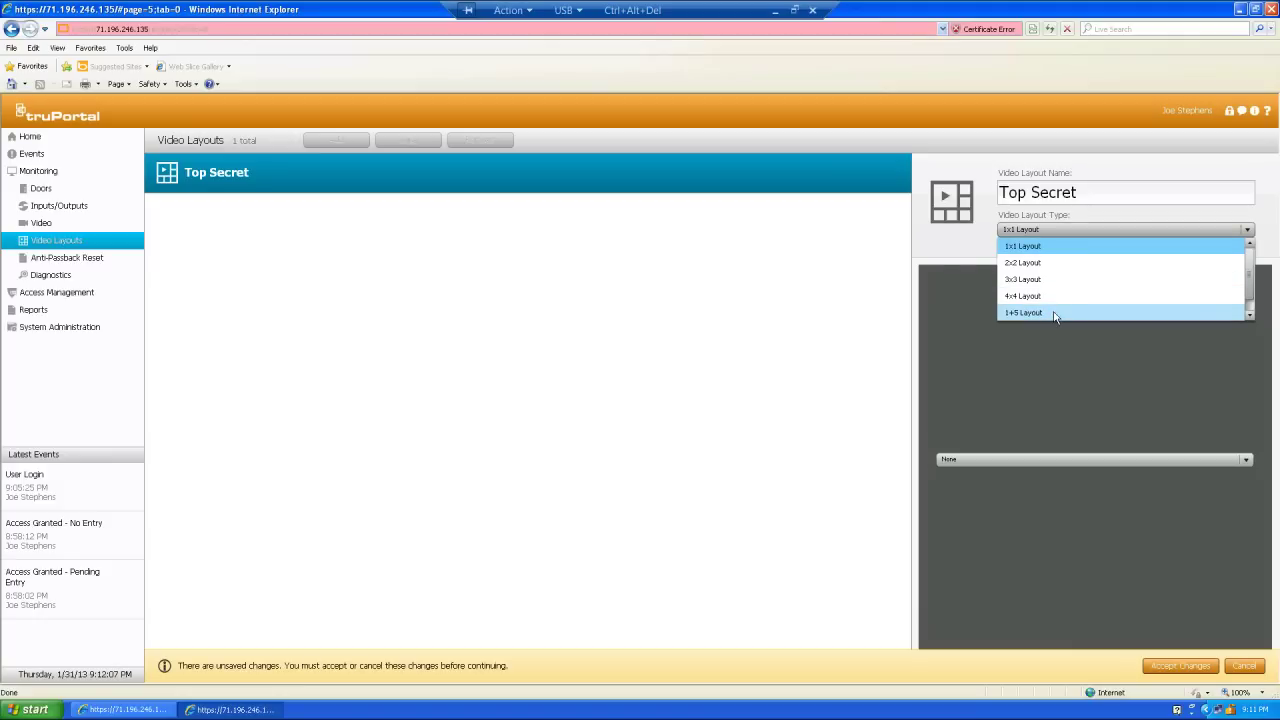
click(1053, 231)
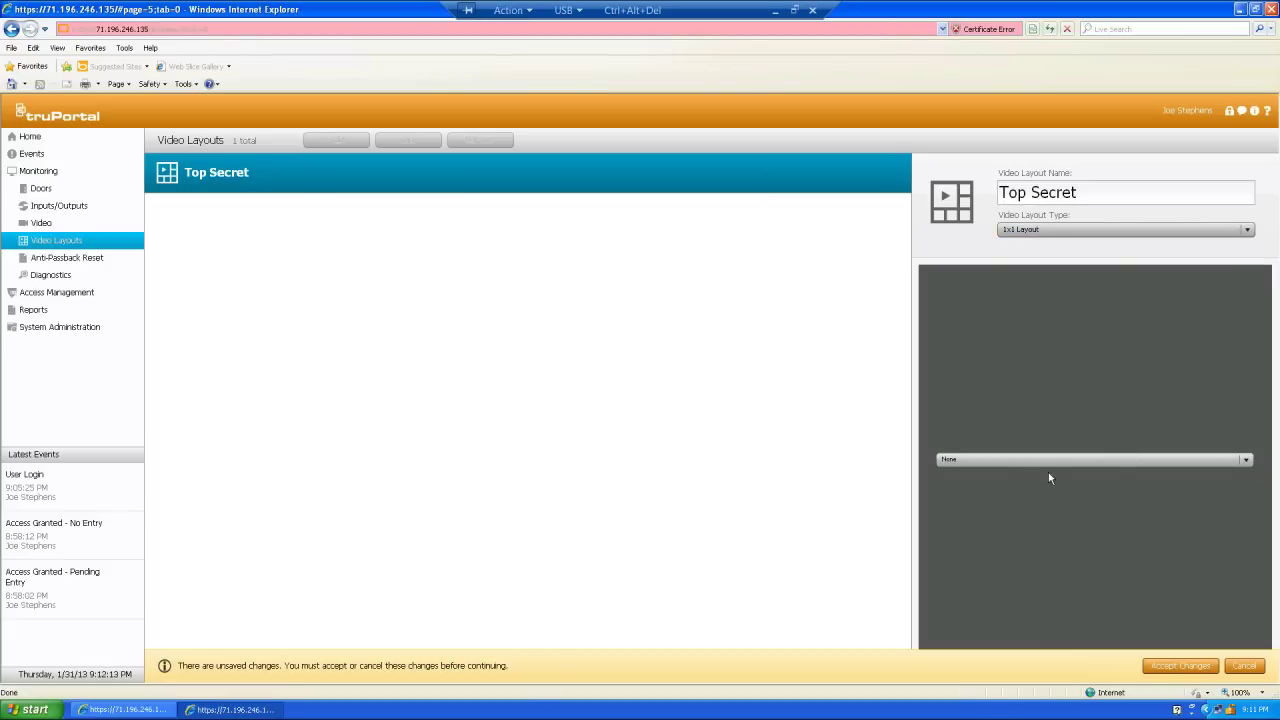
click(1247, 461)
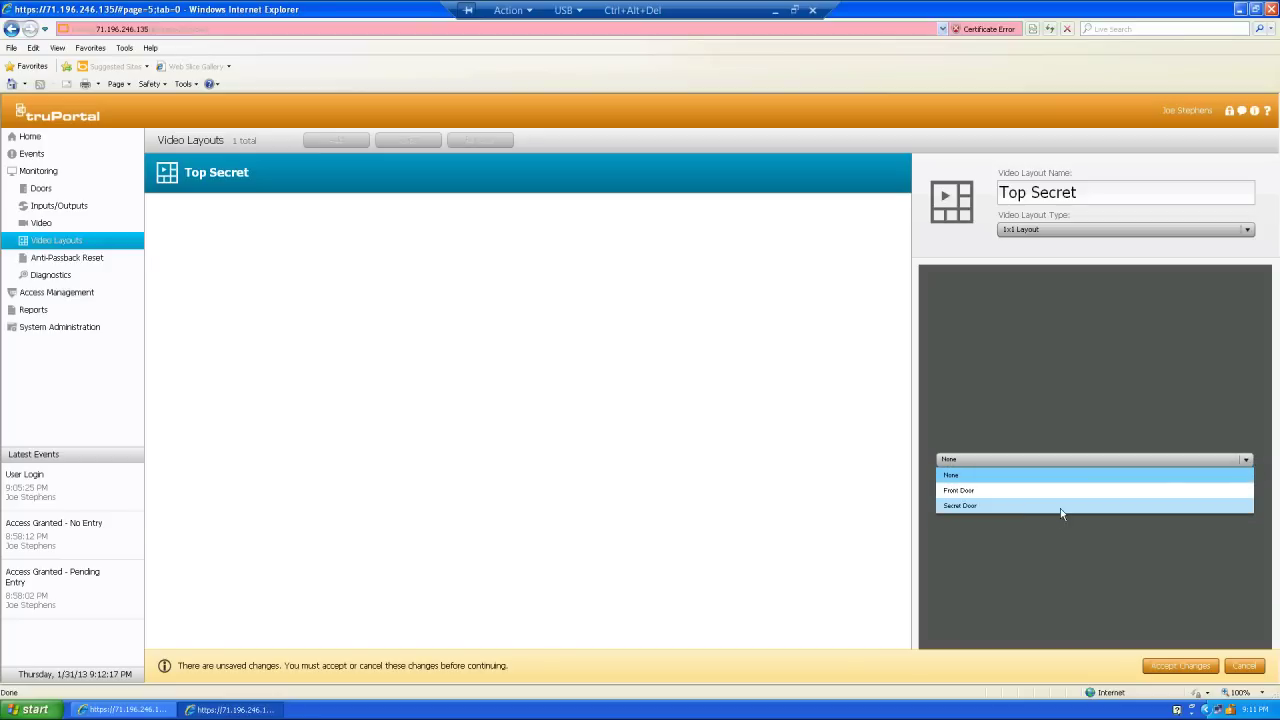
click(1030, 510)
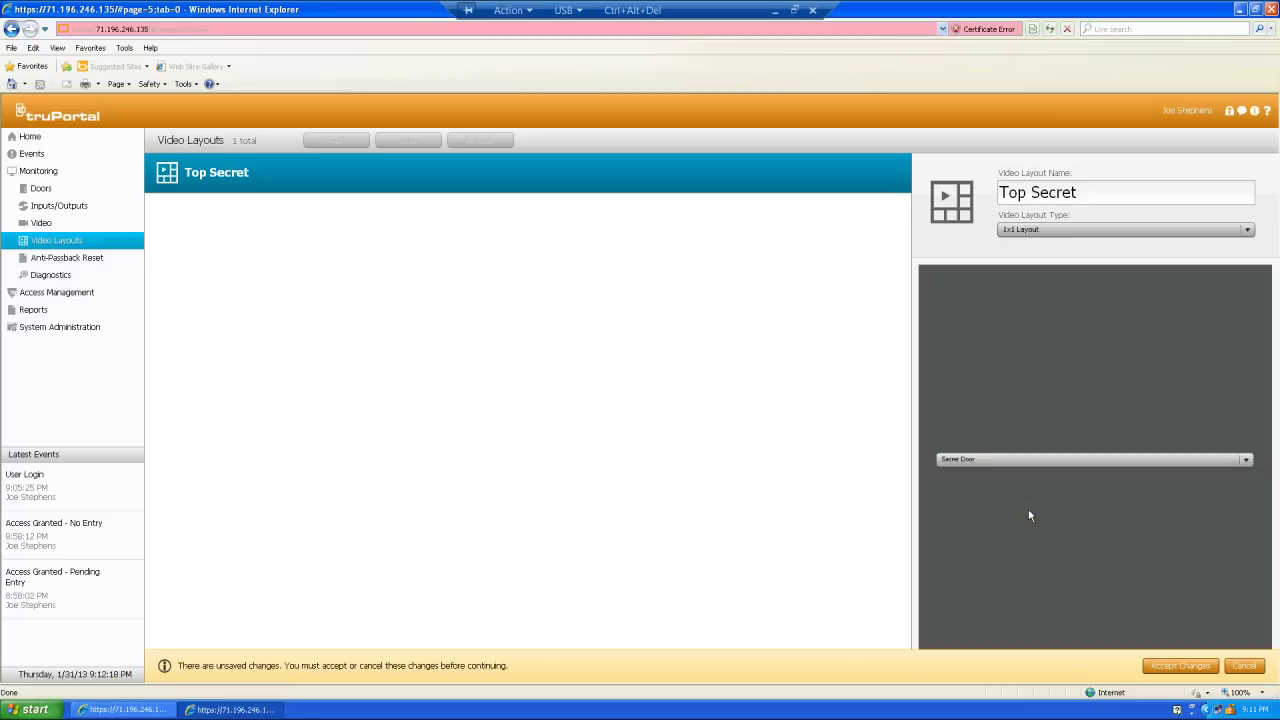
click(1171, 667)
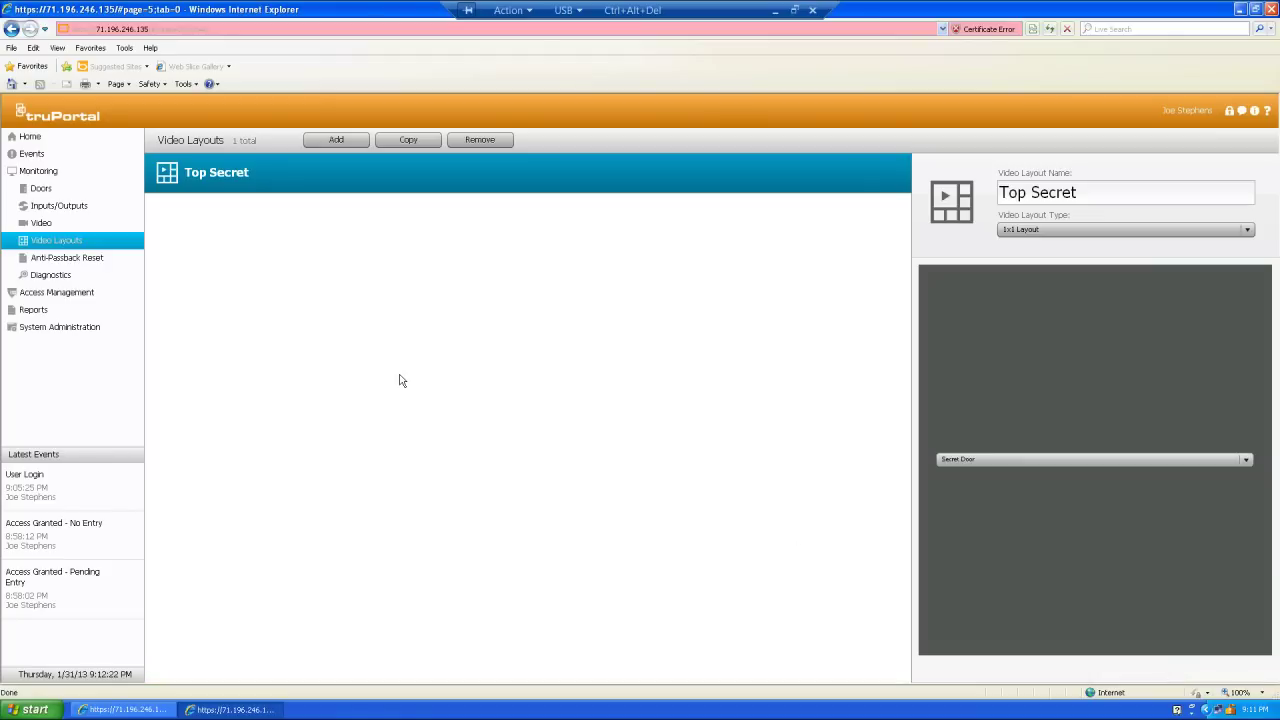
- Create a new video layout named 'Both Cams' using a 2x2 grid
click(333, 142)
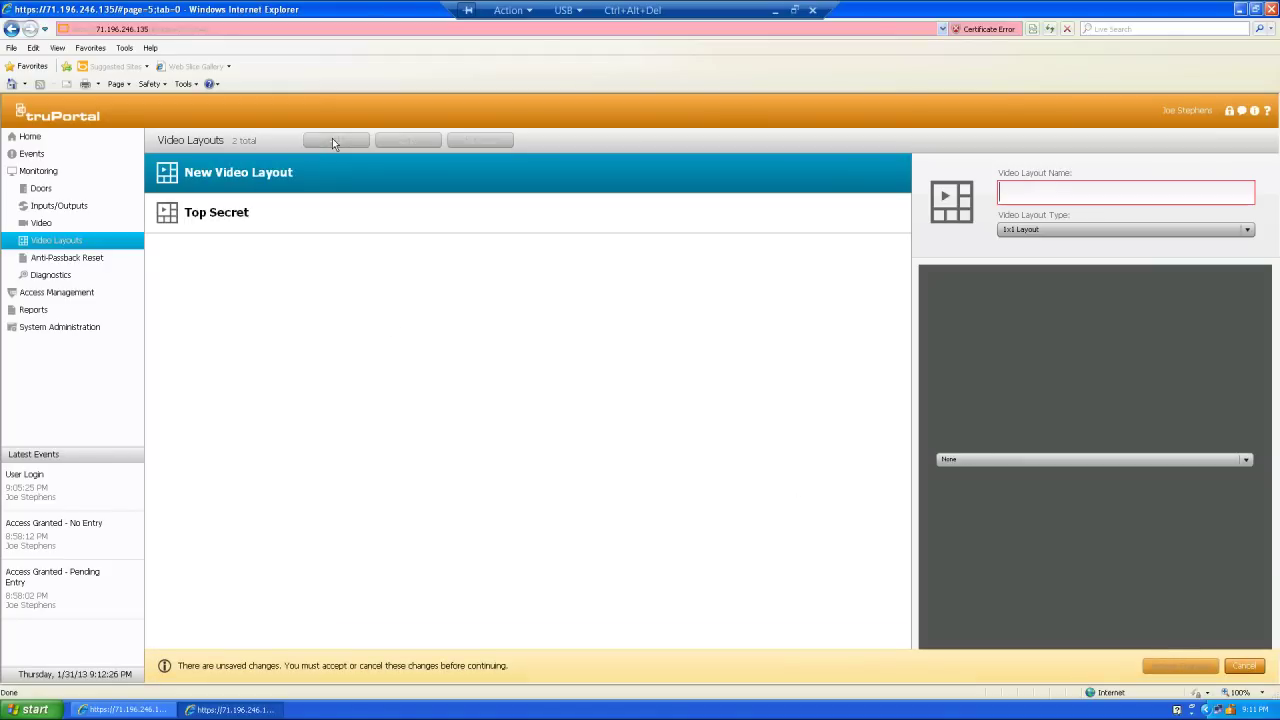
click(1012, 188)
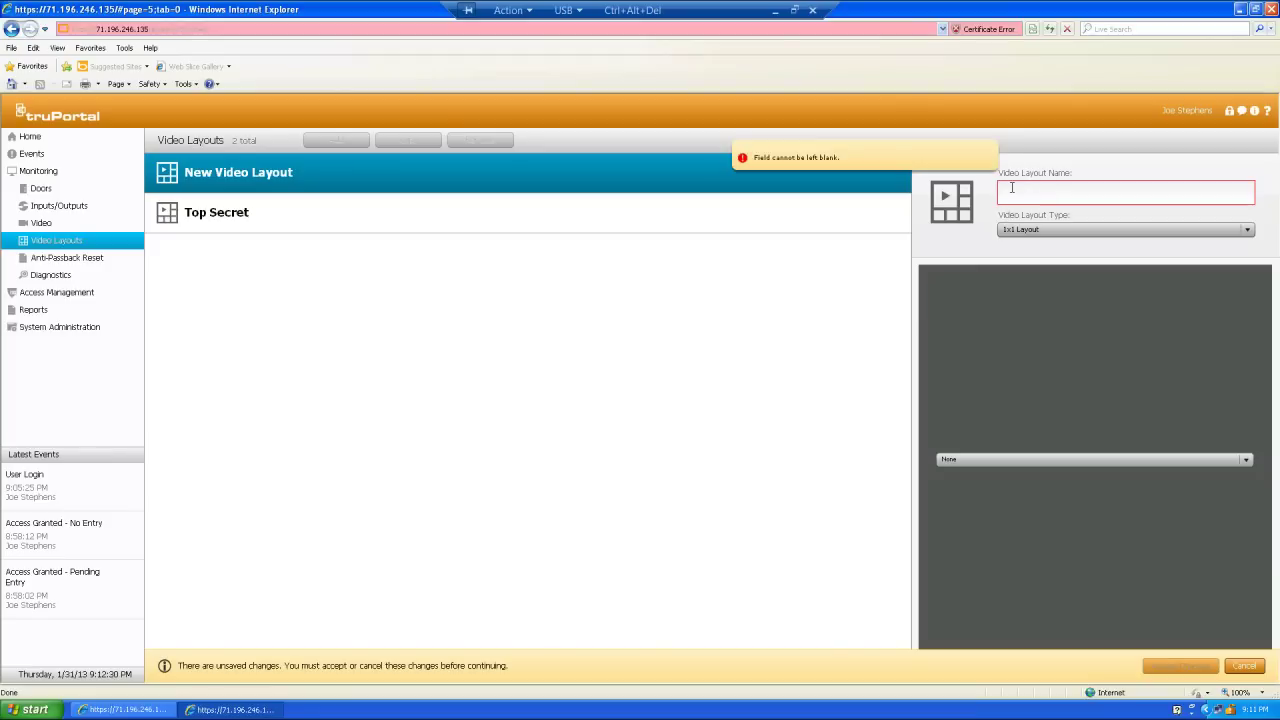
text(Both Cams)
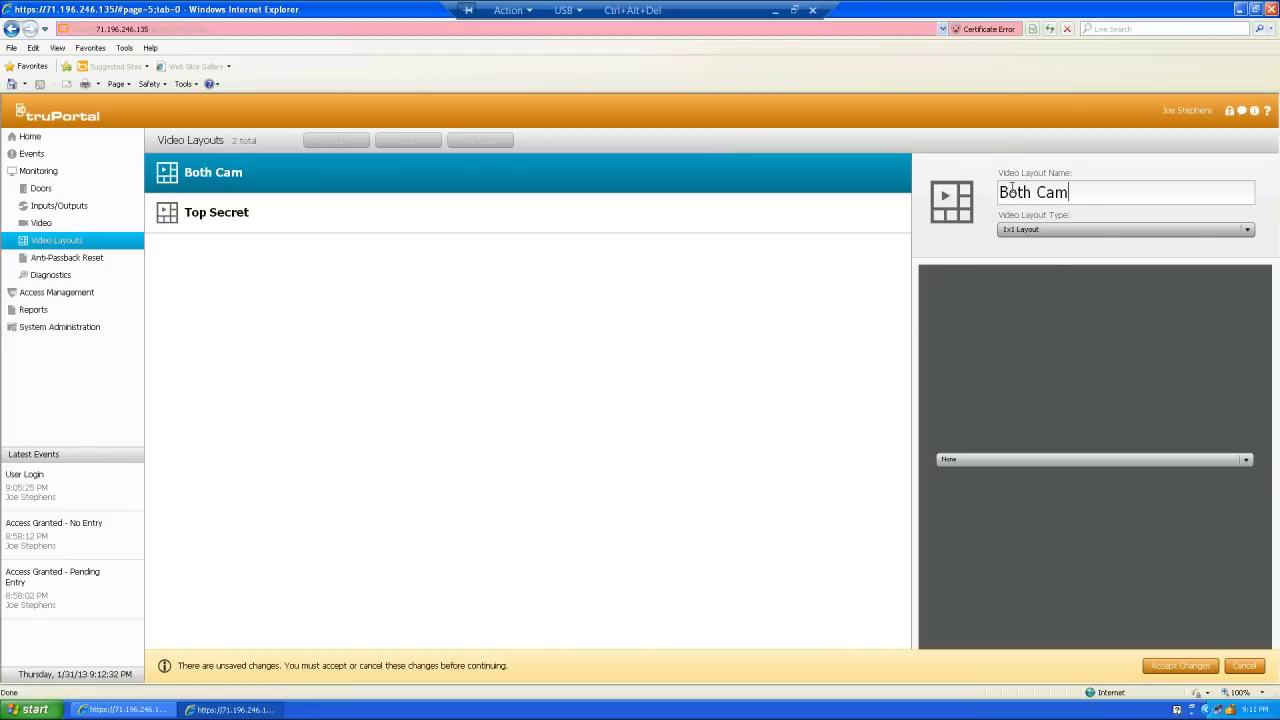
click(1248, 230)
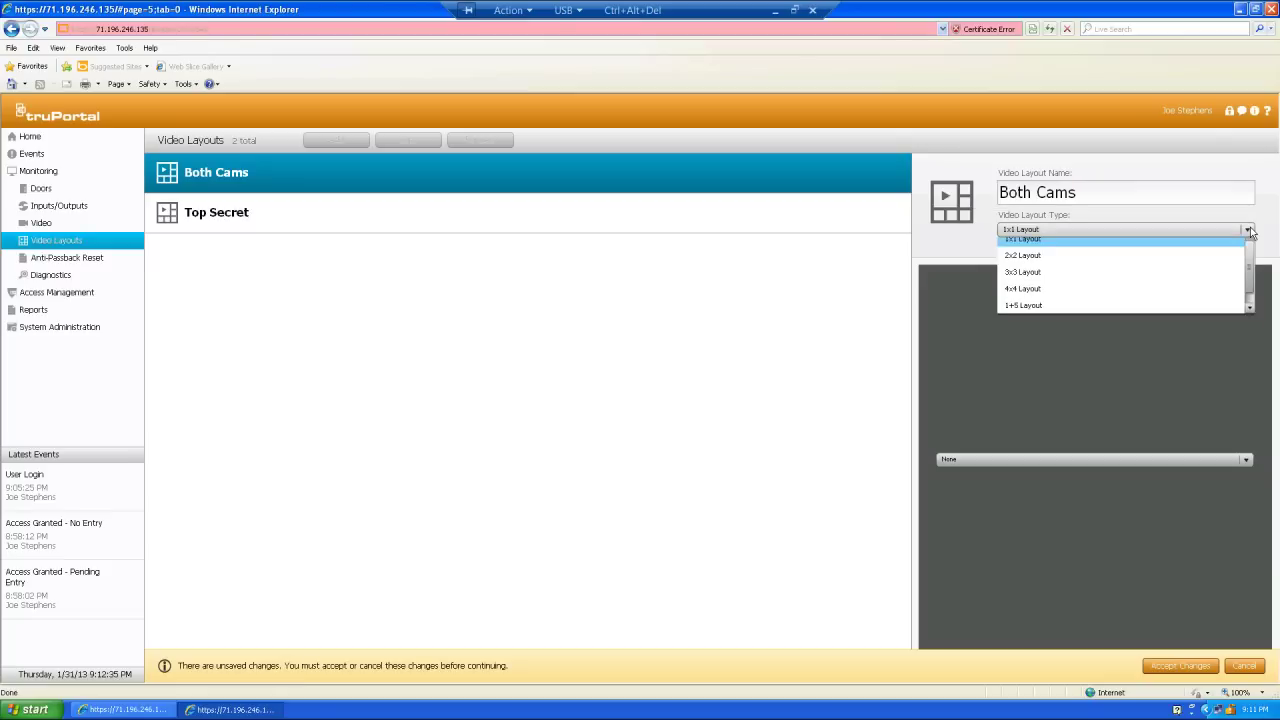
click(1041, 264)
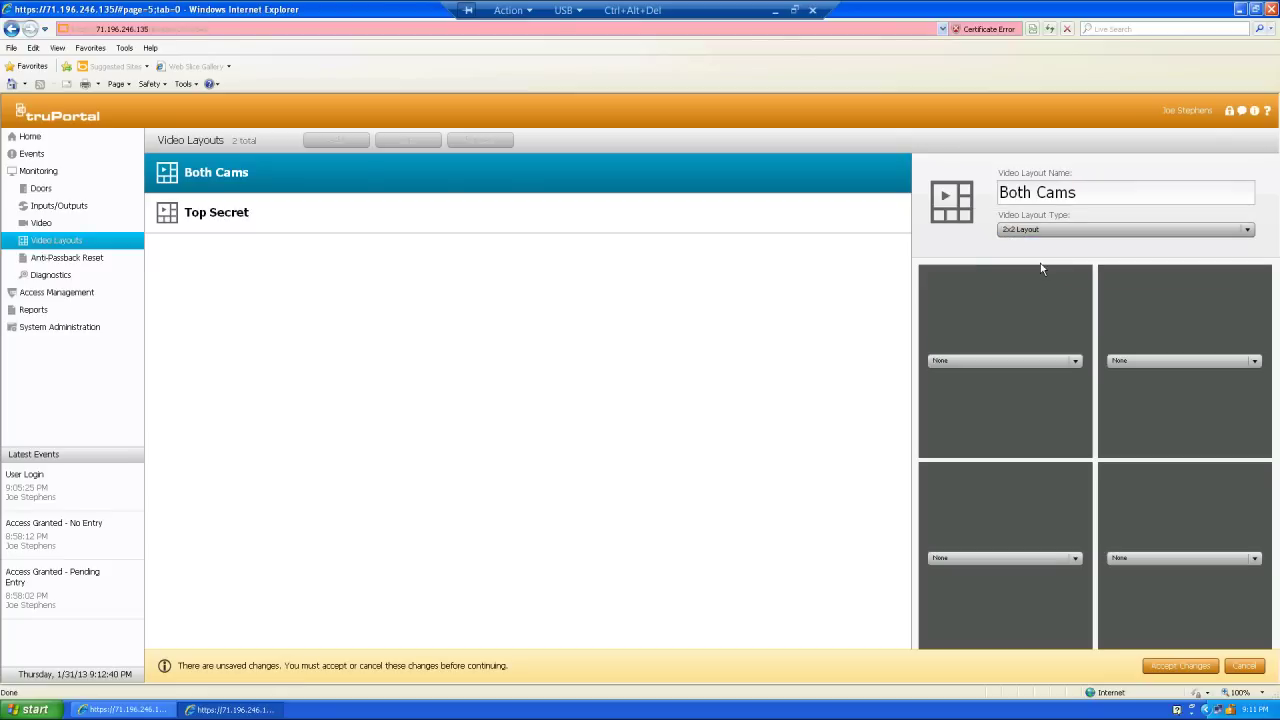
- Assign Front Door to the top-left pane and Secret Door to the top-right pane
click(1076, 362)
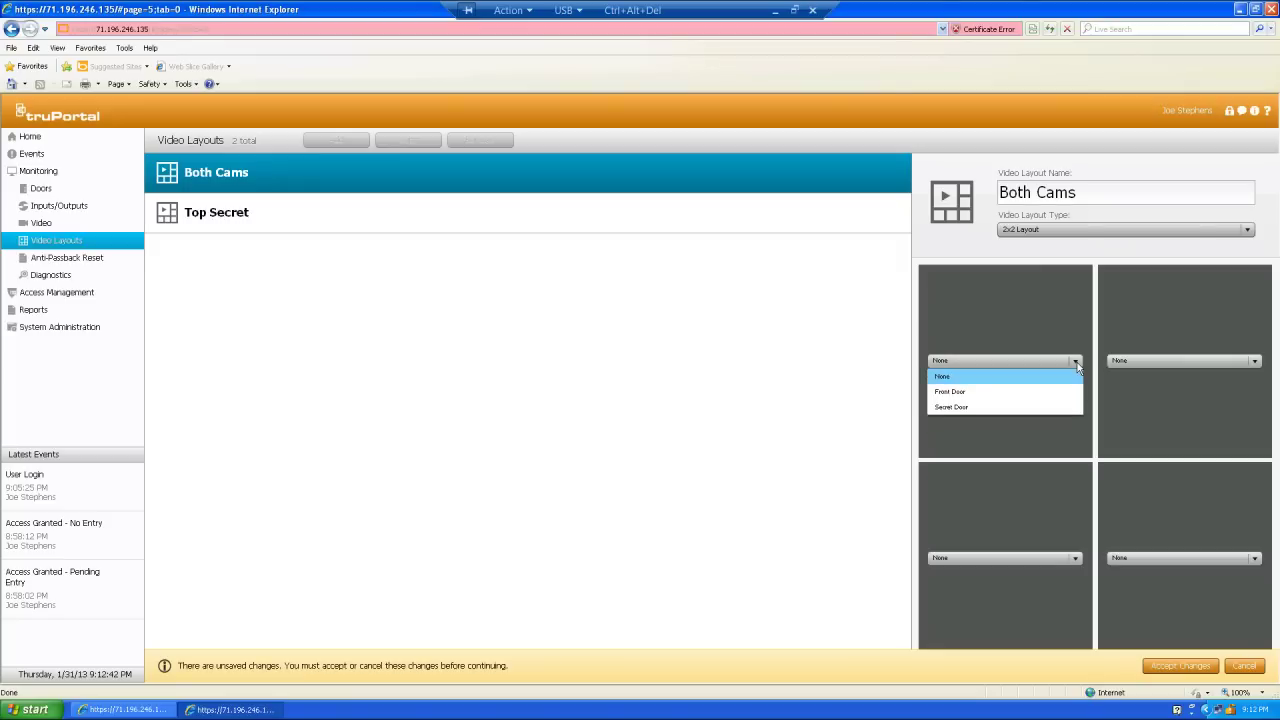
click(958, 392)
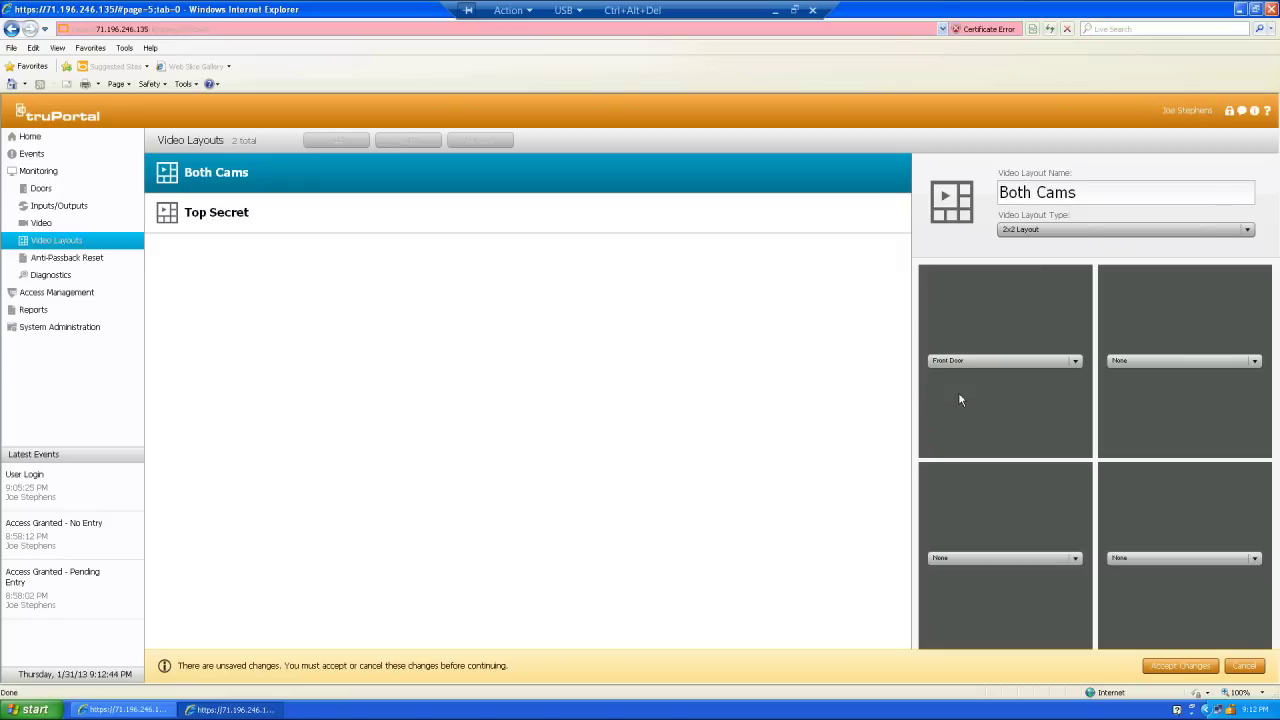
click(1256, 364)
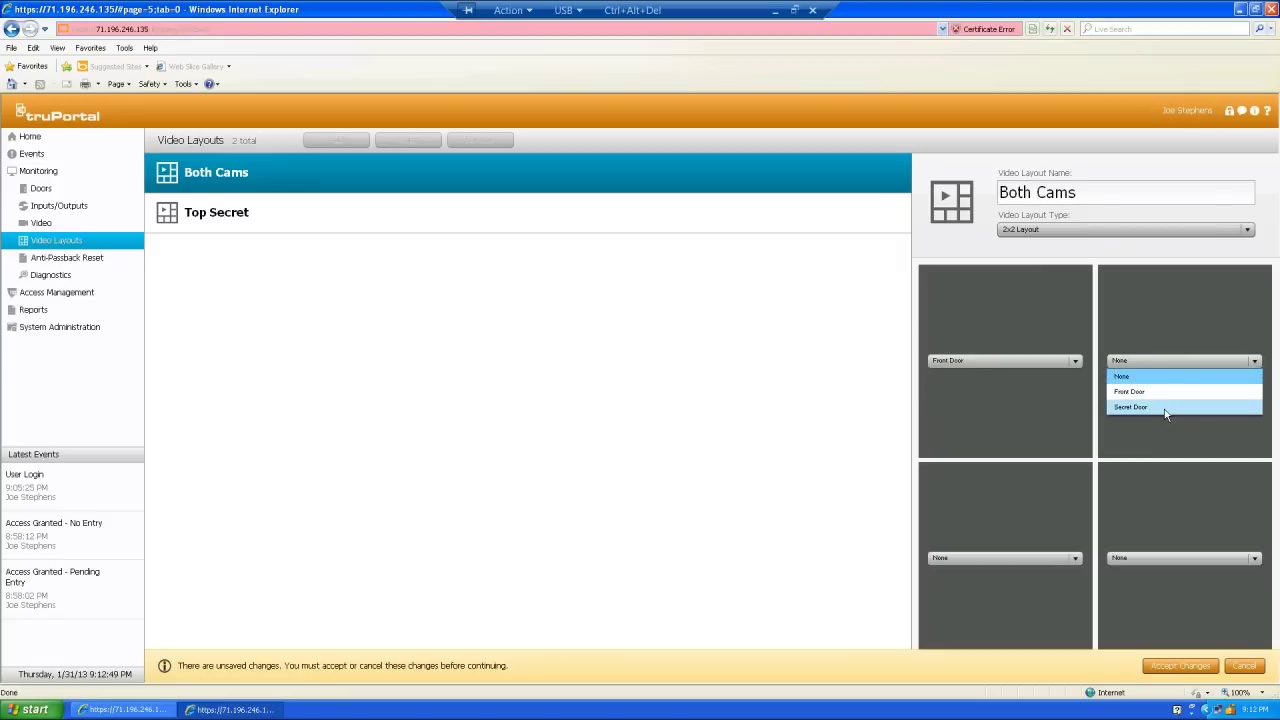
click(1168, 407)
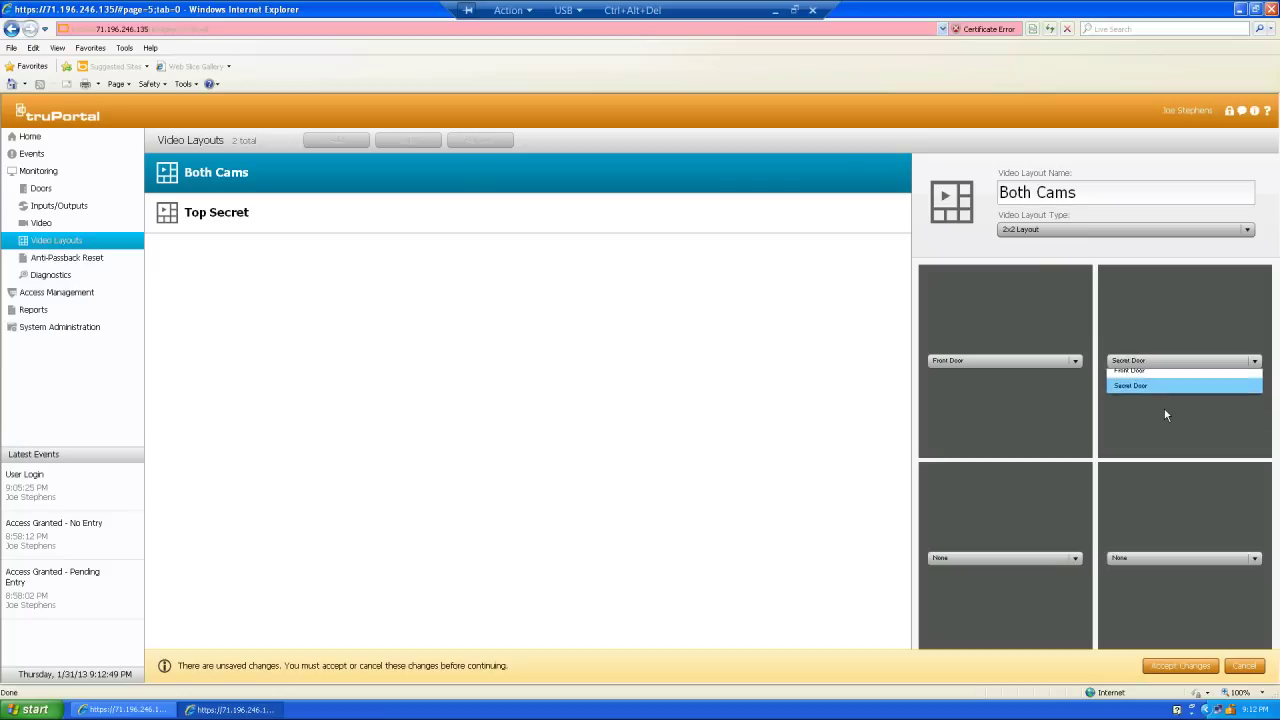
- Accept changes so Both Cams is saved, bringing the Video Layouts total to 2
click(1177, 665)
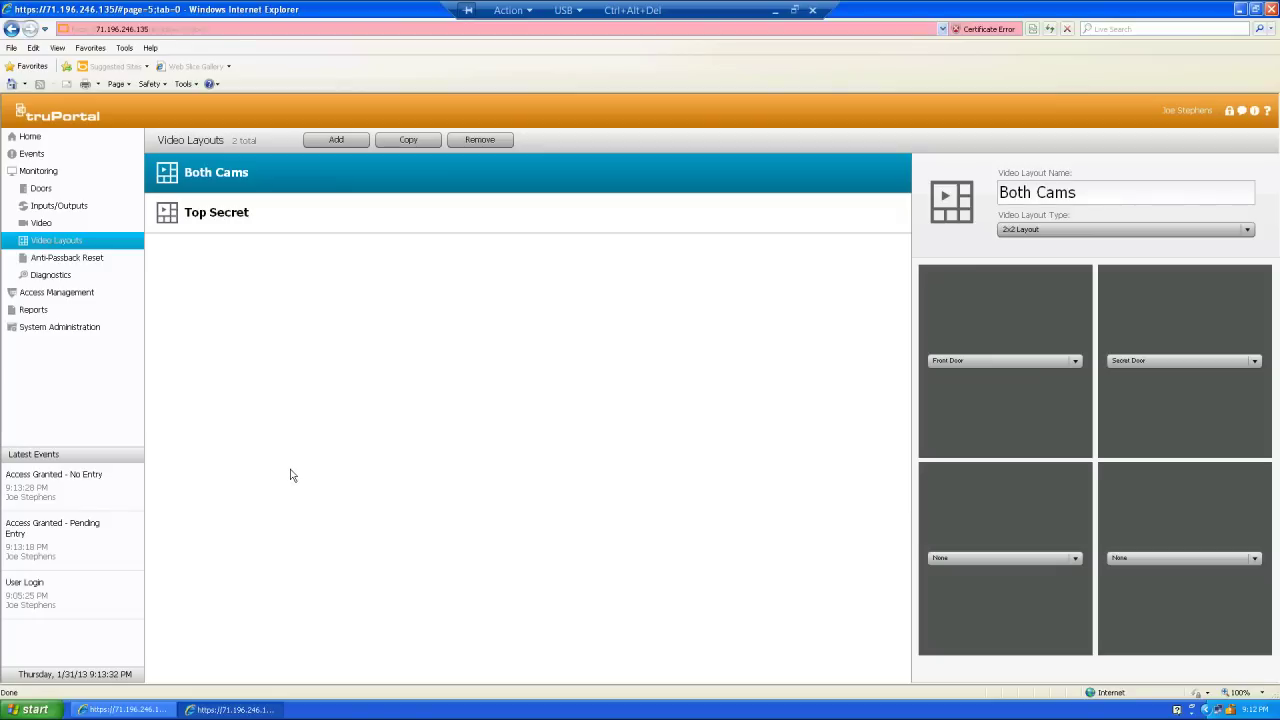
- Open the Events page listing all 2003 recorded access events
click(43, 159)
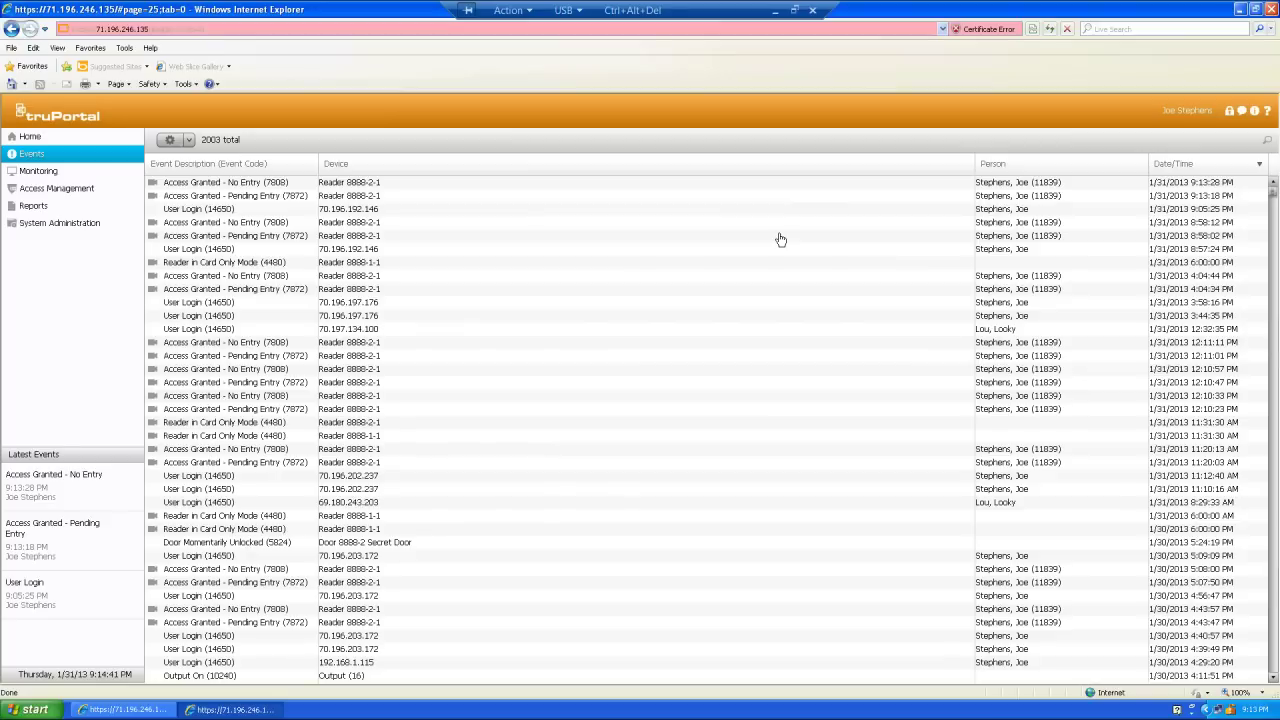
- Show the Date and Time system settings with NTP sync to time.nist.gov enabled
click(75, 227)
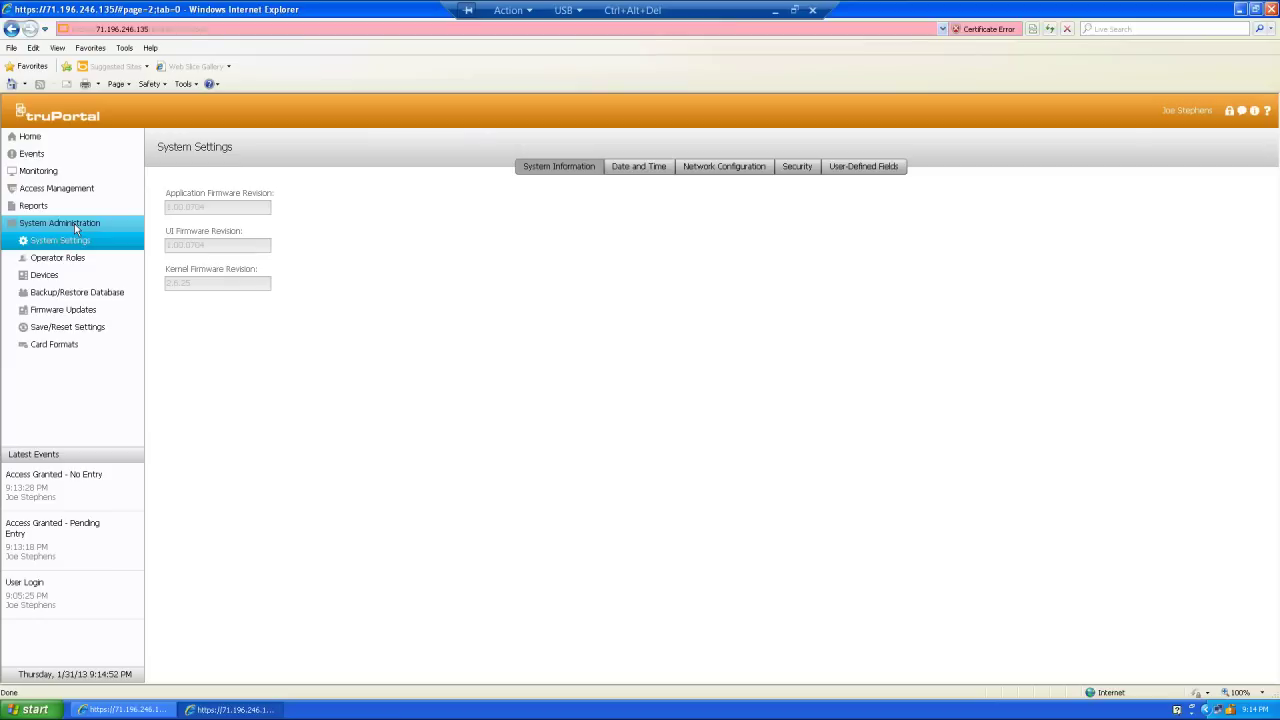
click(628, 170)
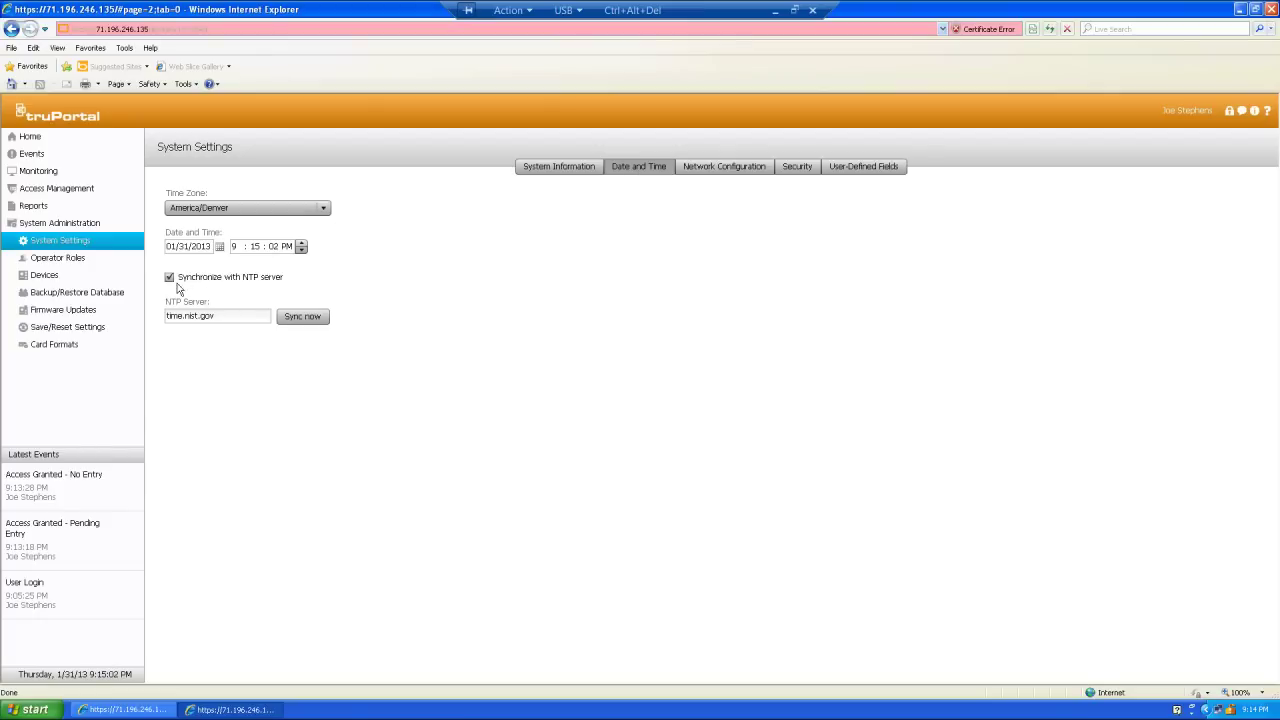
mouse_move(241, 285)
- Back in Events, open details of the 9:13:18 PM Access Granted - Pending Entry event
click(32, 156)
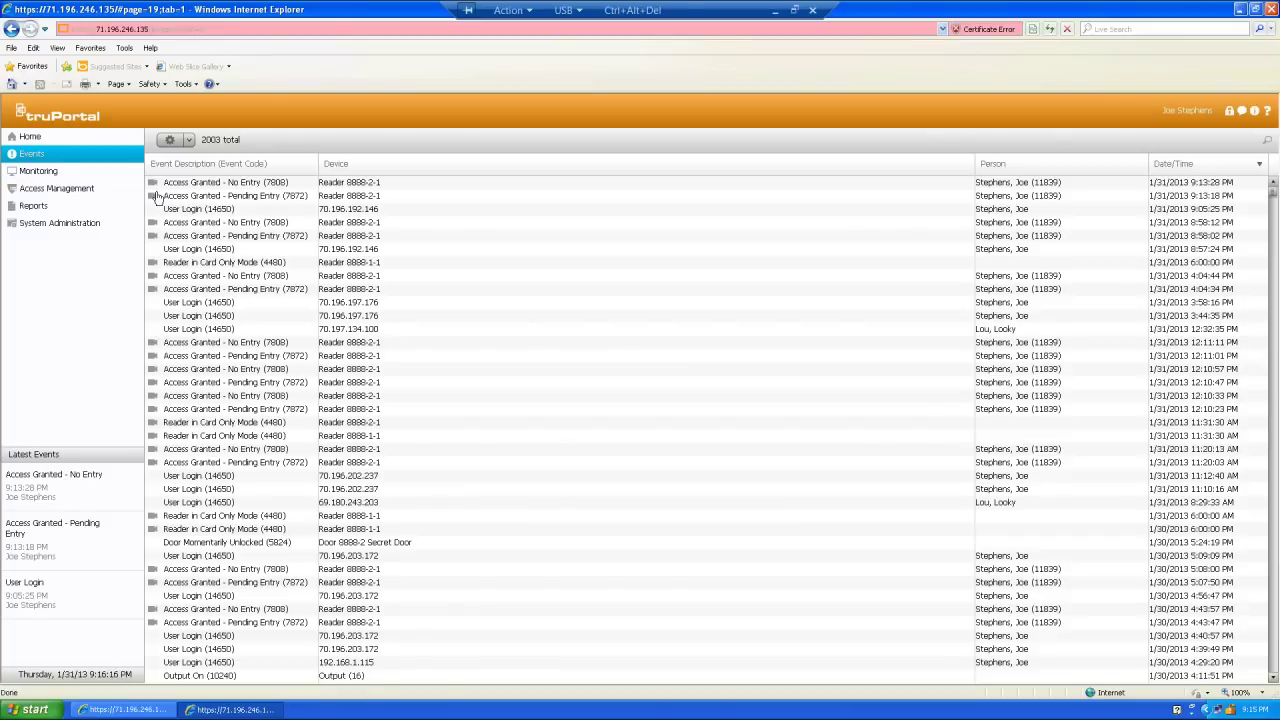
click(154, 197)
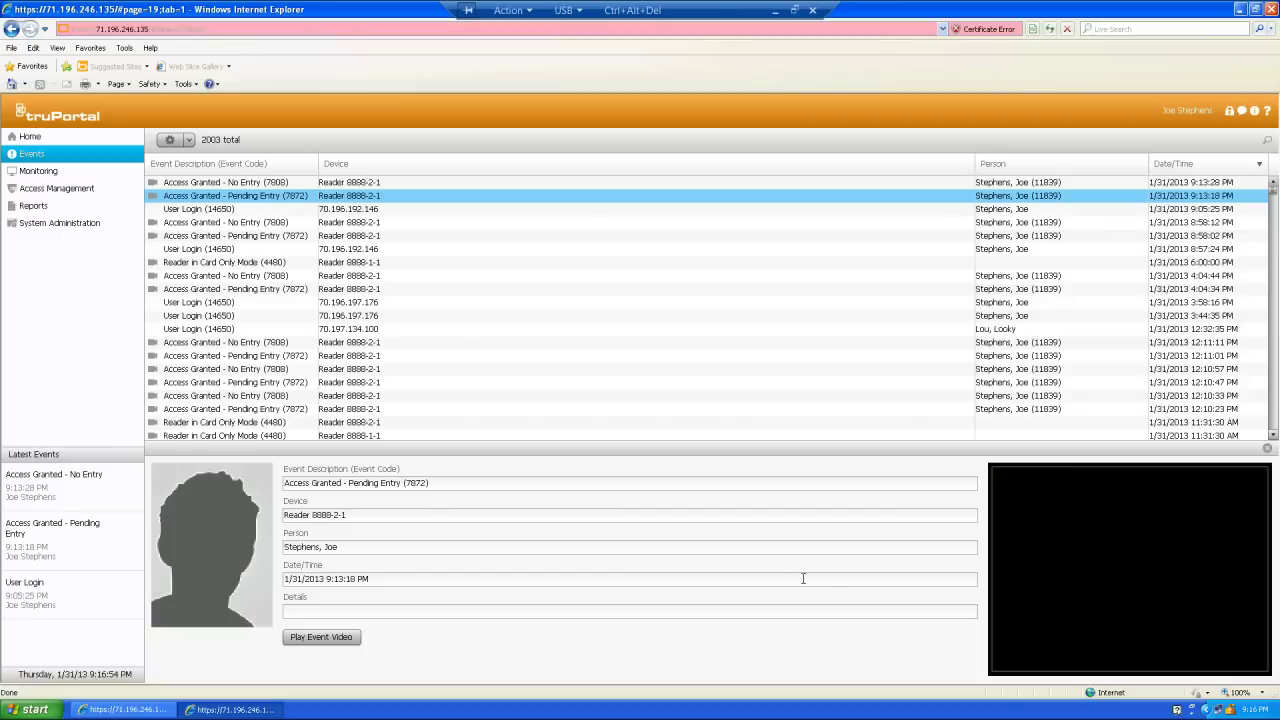
- Play the event's camera video and review the Live, 2 minutes, 5 minutes, Date/Time playback options
click(1190, 595)
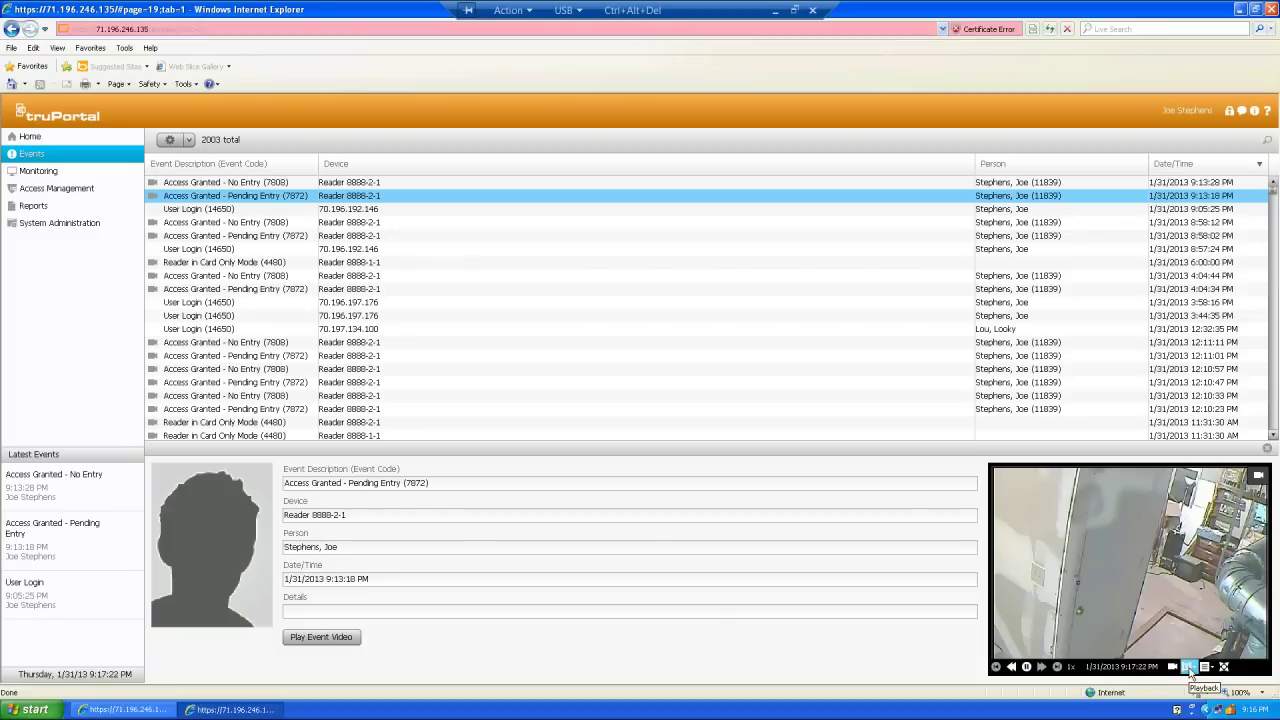
click(1191, 673)
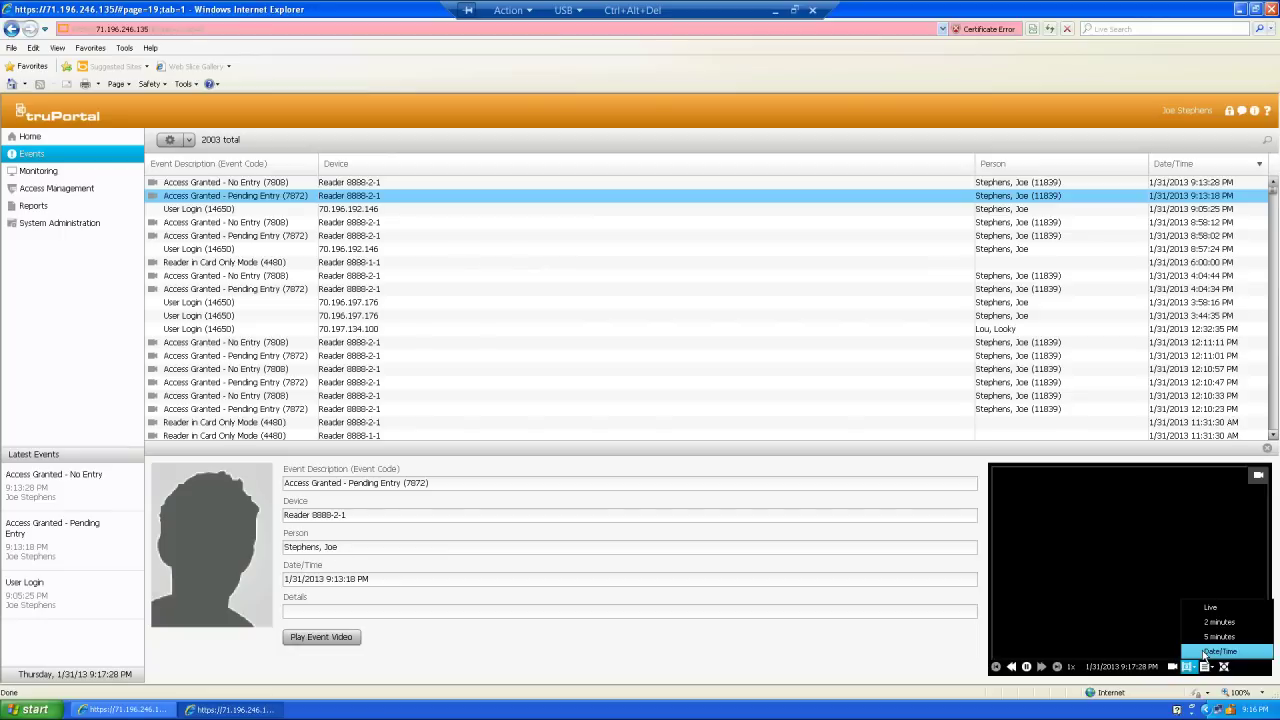
click(1207, 652)
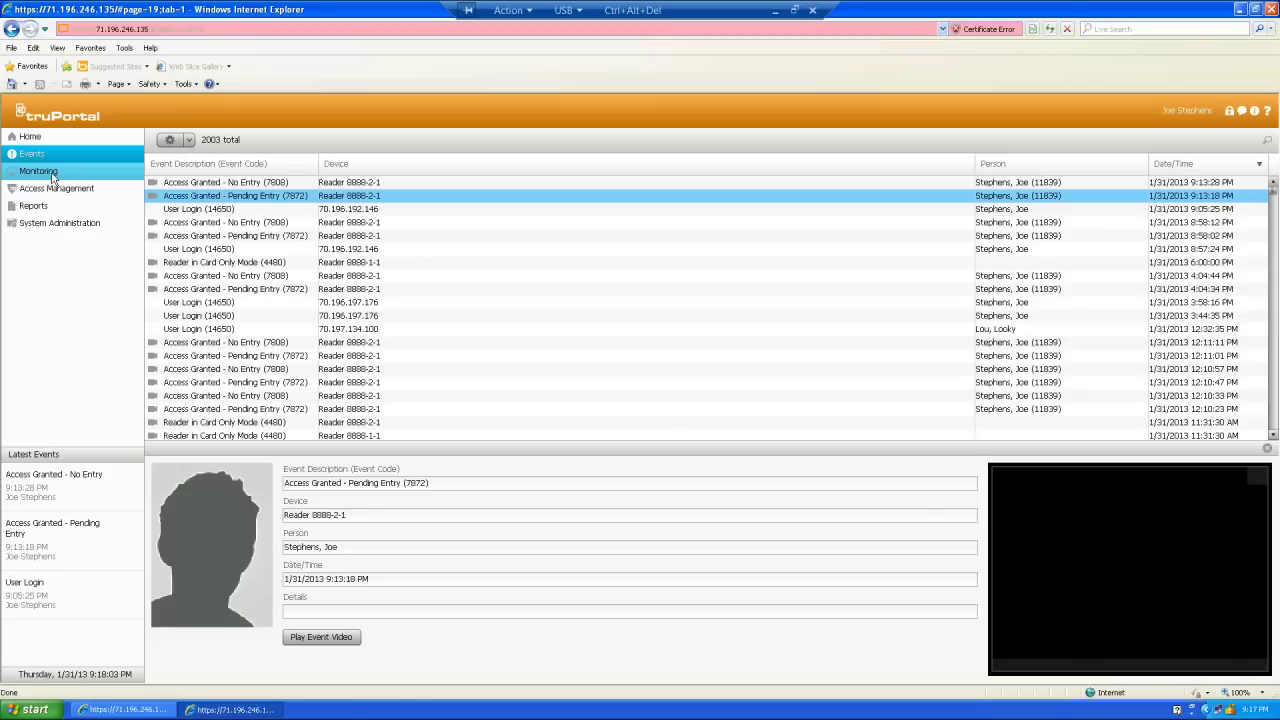
- In Monitoring > Video, display the Top Secret layout streaming the Secret Door live feed
click(53, 177)
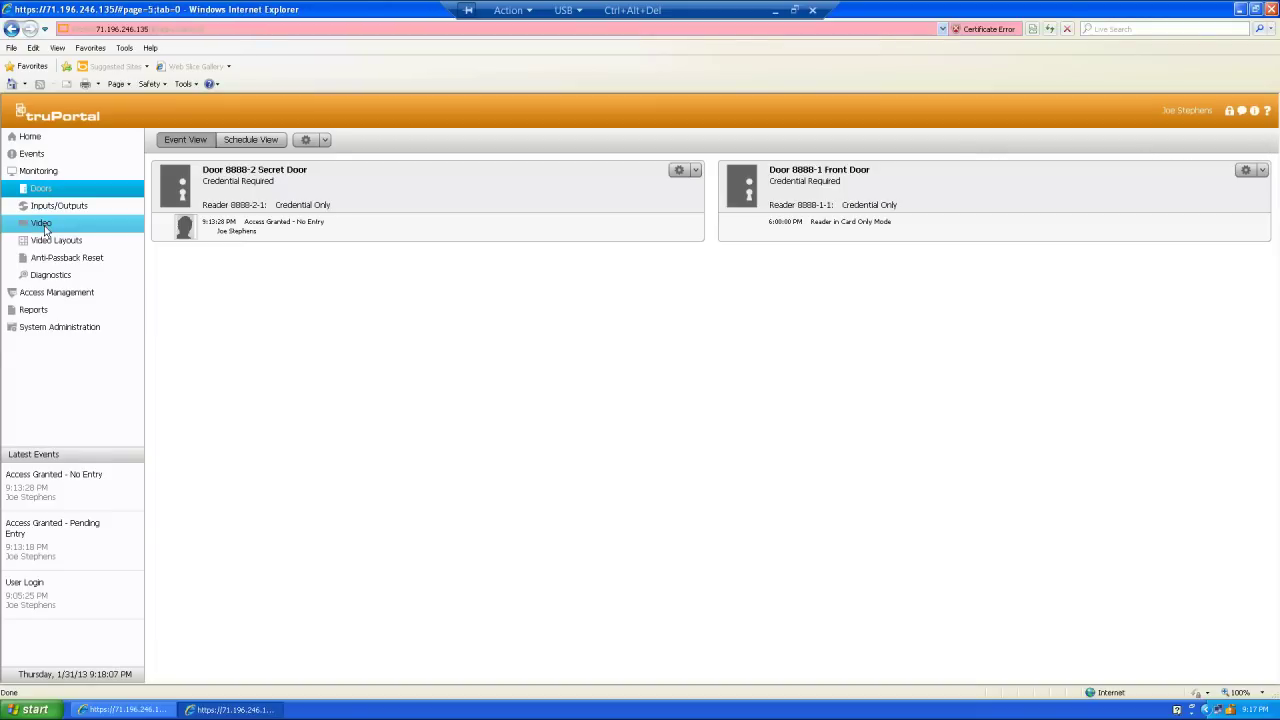
click(44, 225)
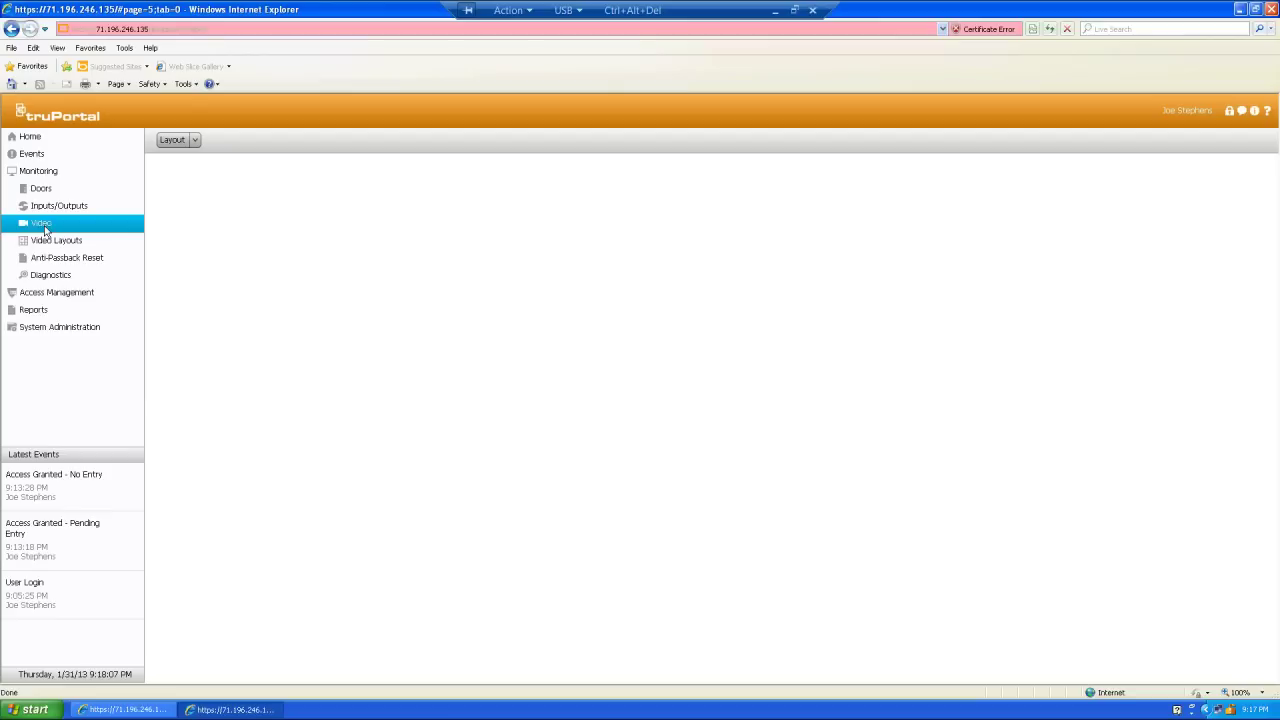
click(196, 142)
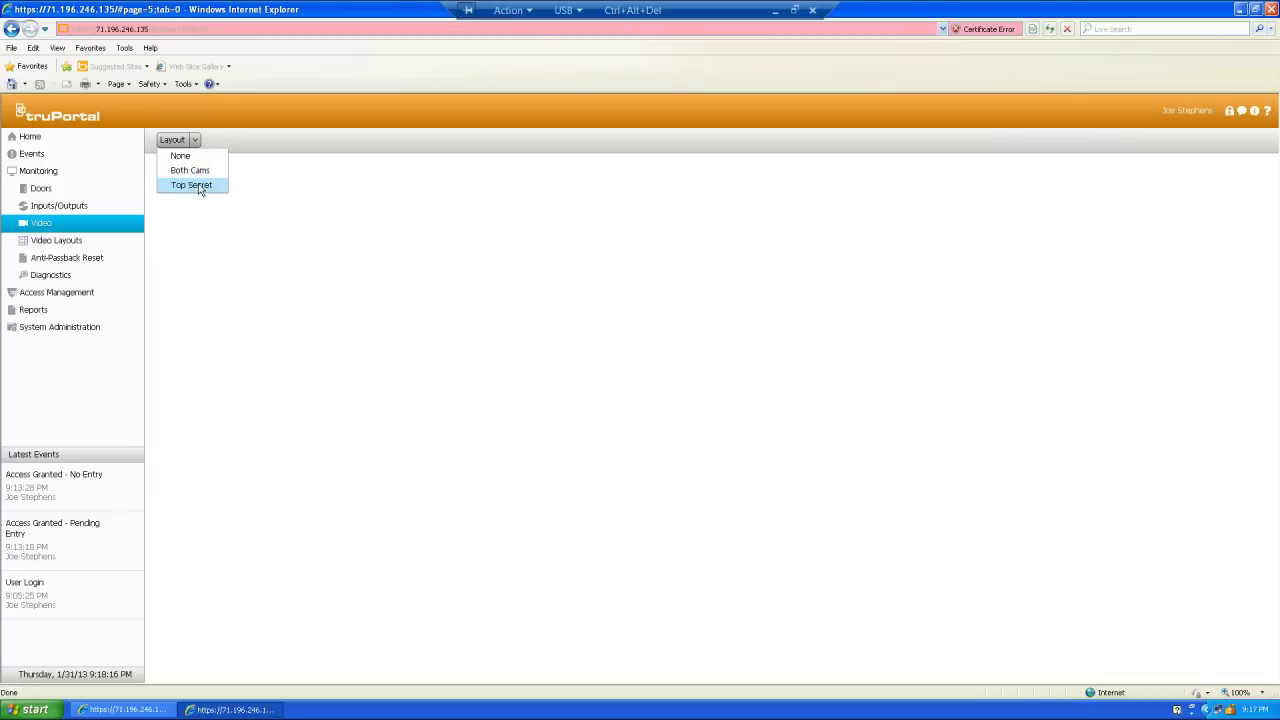
click(199, 187)
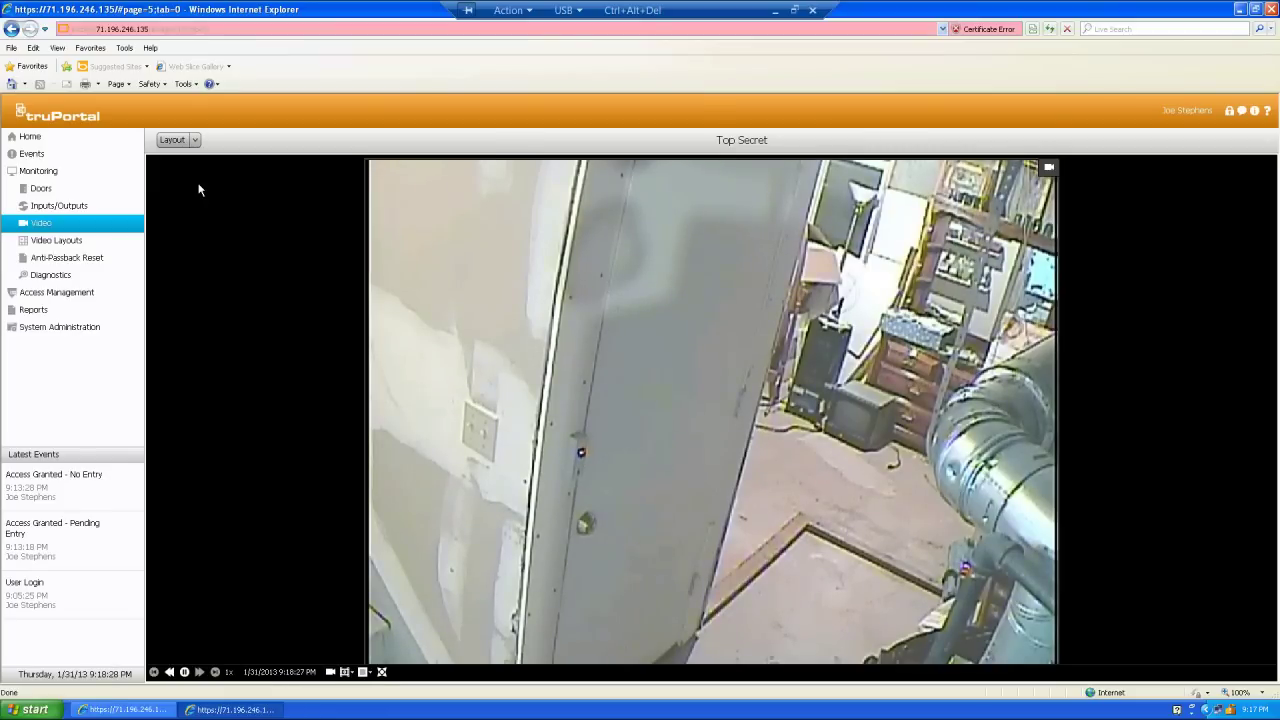
- Switch the video view to the Both Cams layout and pause the first camera's recorded playback
click(194, 141)
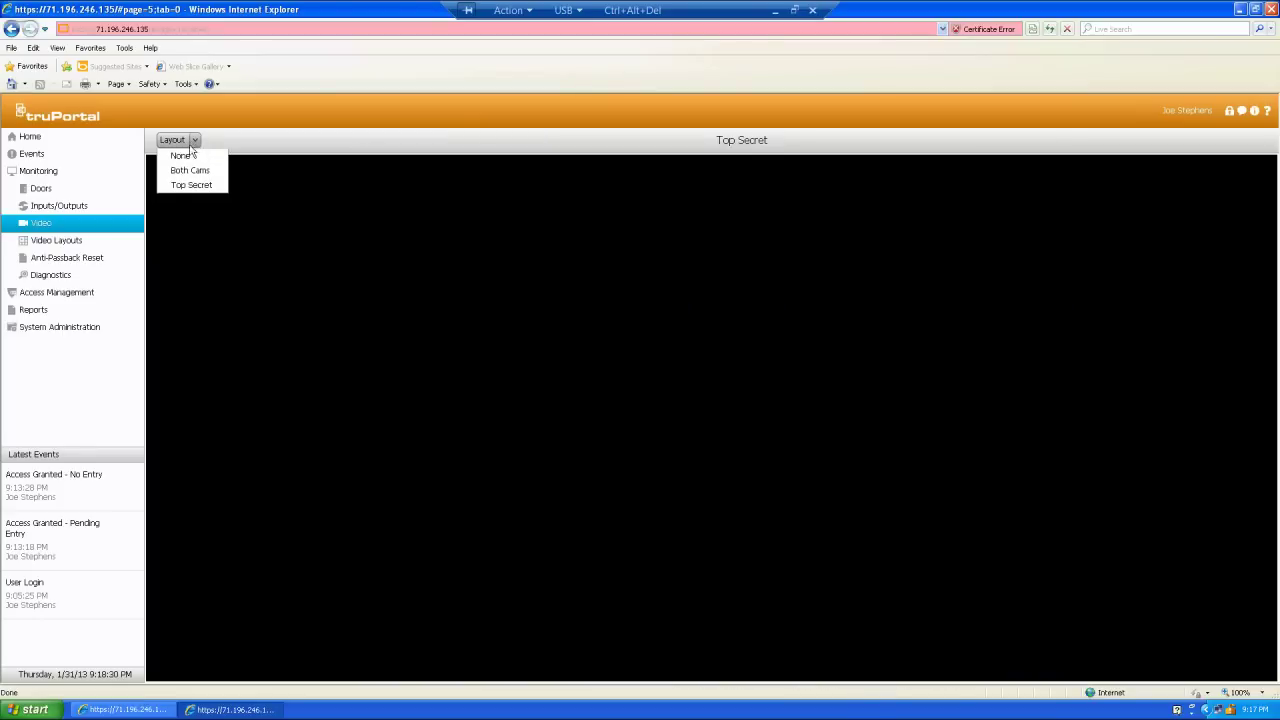
click(187, 172)
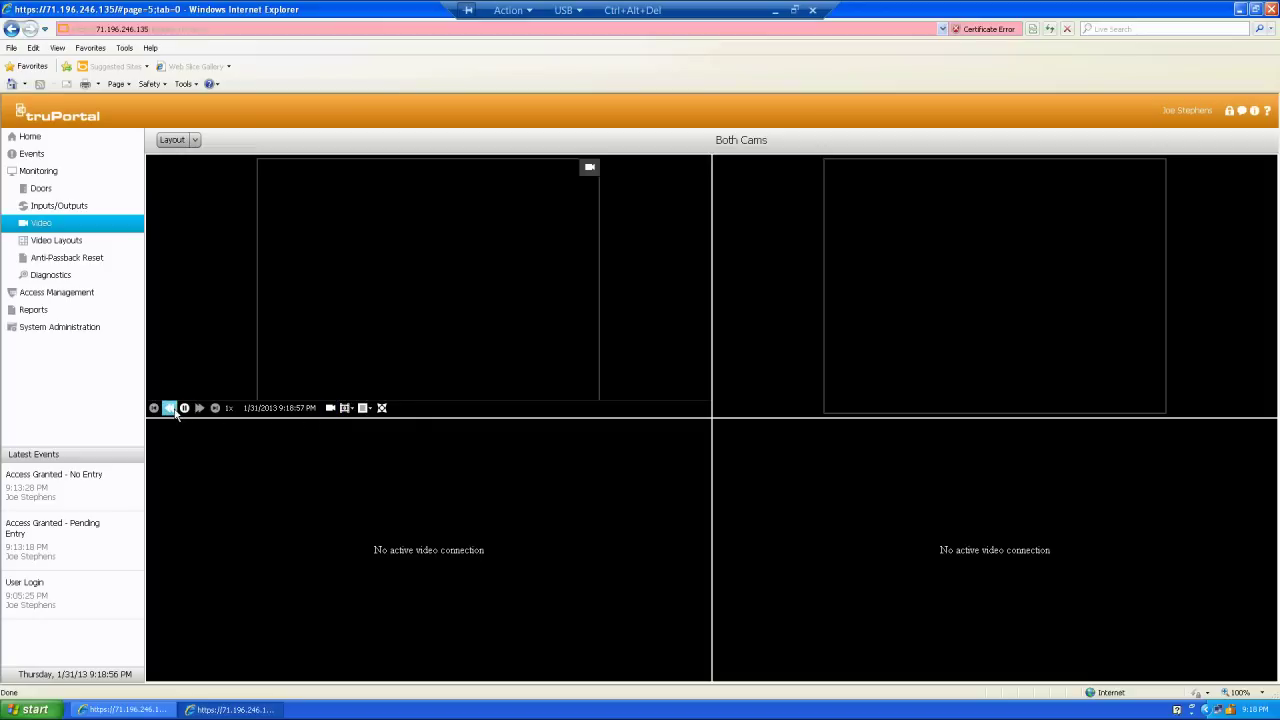
click(362, 412)
- Close the TruPortal browser window and shut down the Windows XP virtual machine
click(1271, 12)
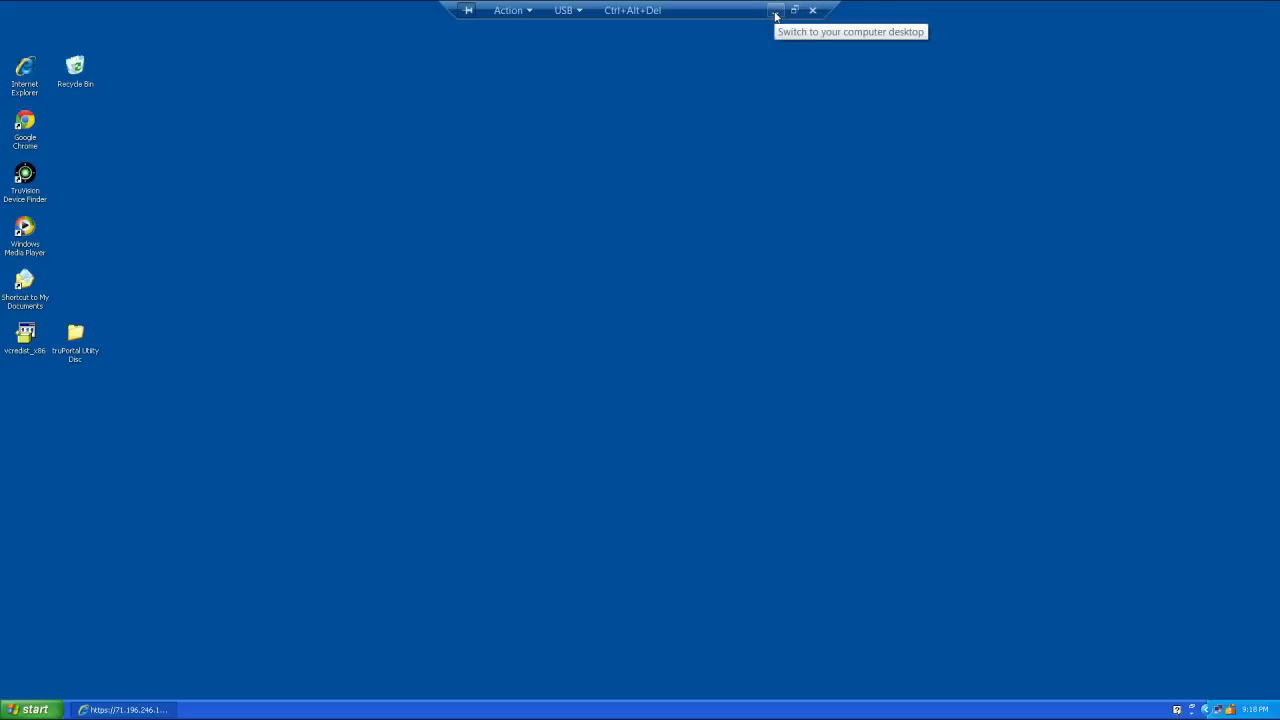
click(645, 11)
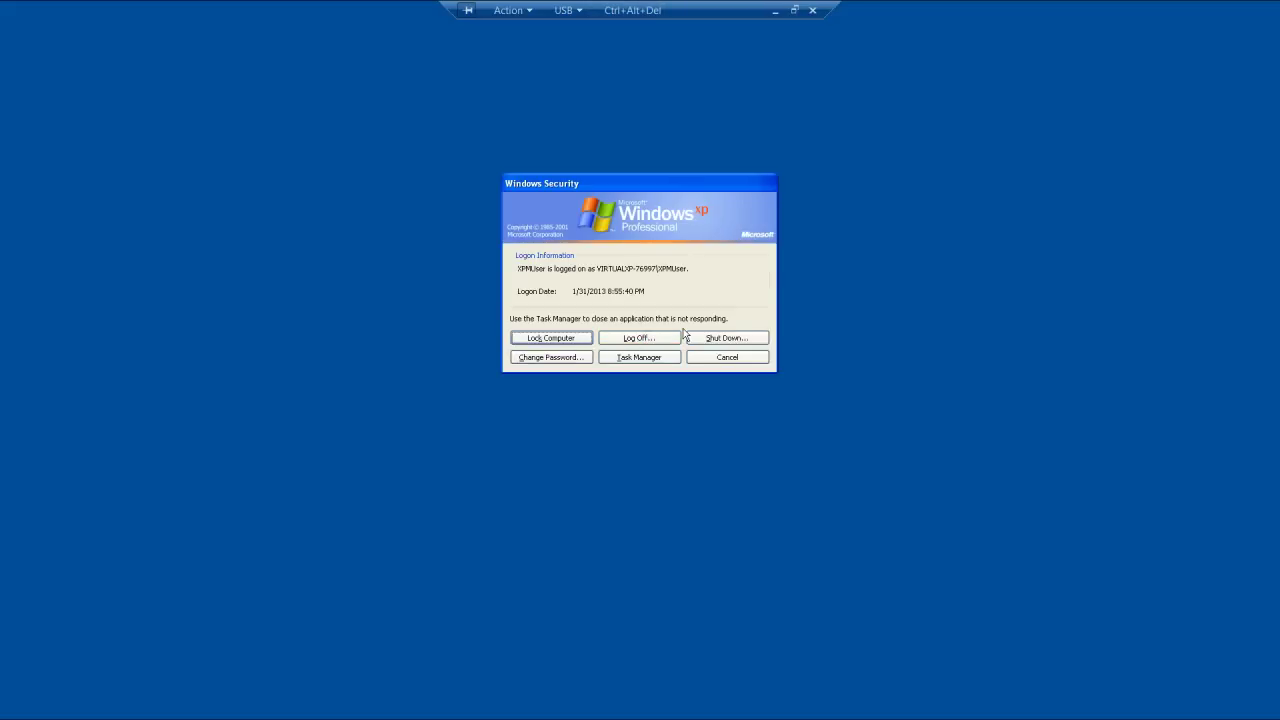
click(709, 337)
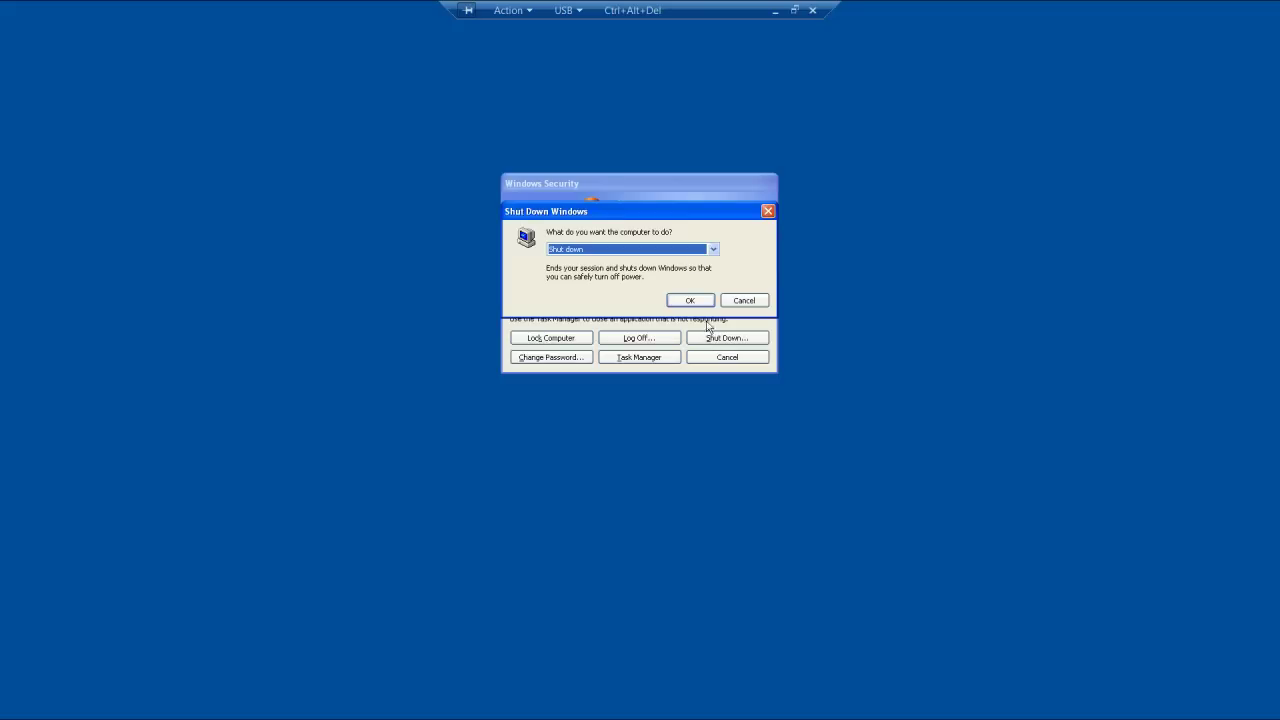
click(698, 301)
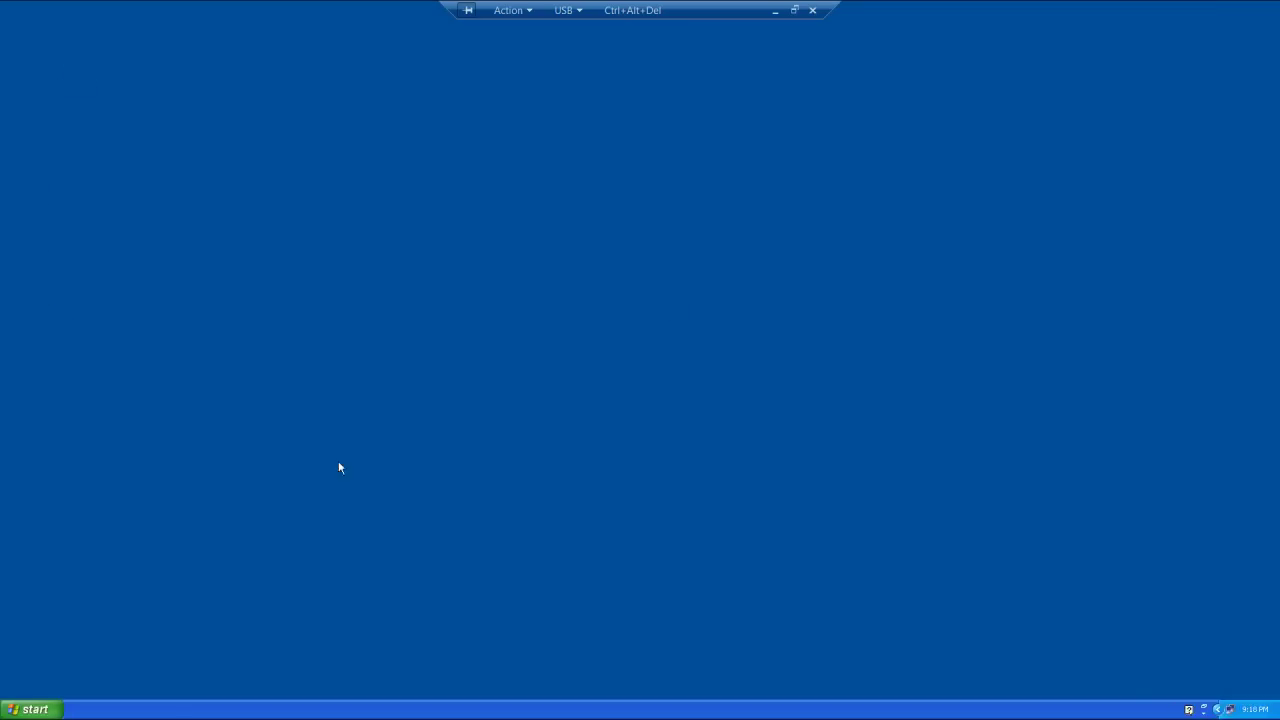